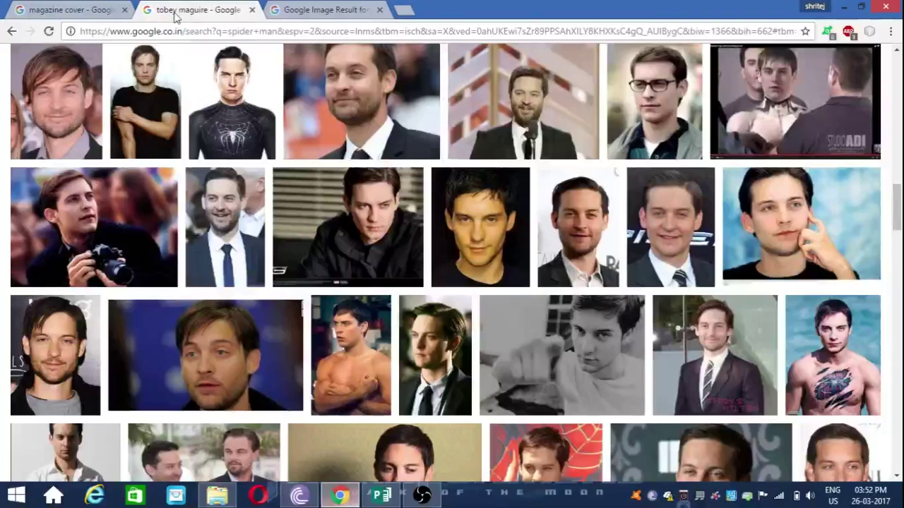
Step: Examine the Premiere Spider-Man 3 magazine cover and the matching Tobey Maguire portrait in the image search results
click(67, 8)
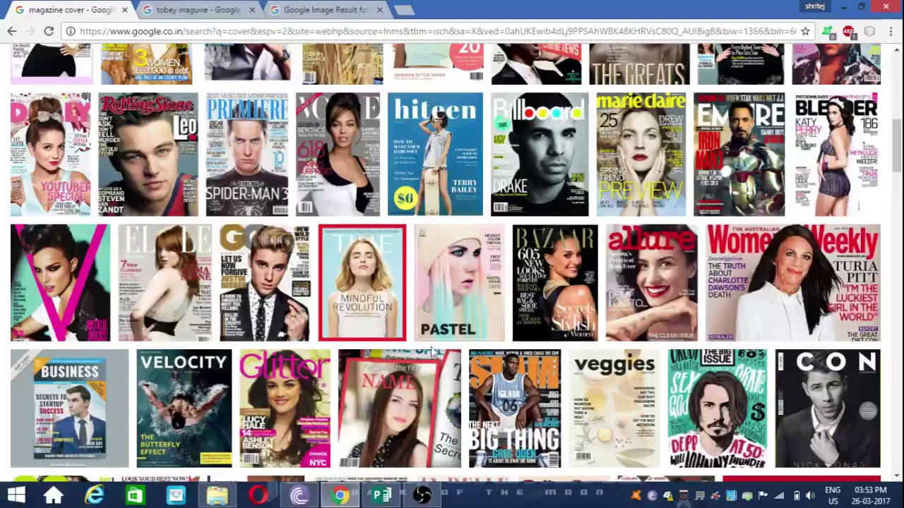
click(273, 168)
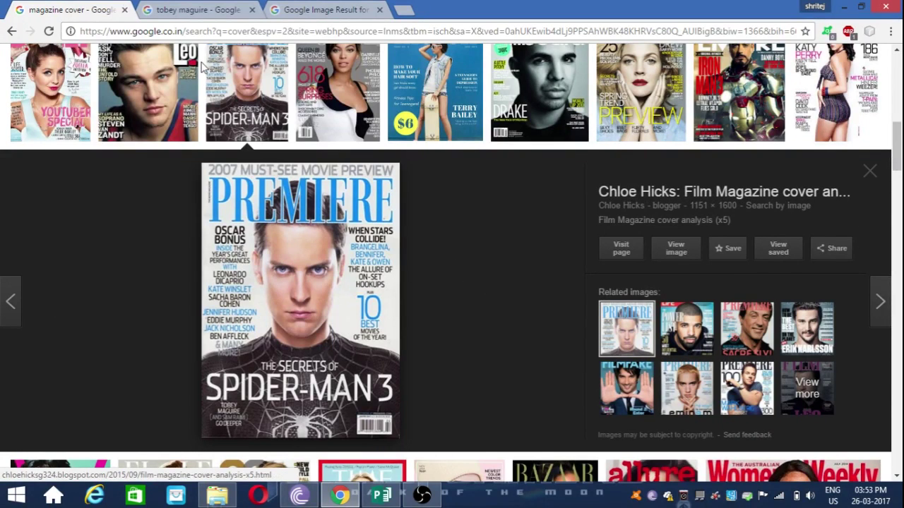
click(174, 9)
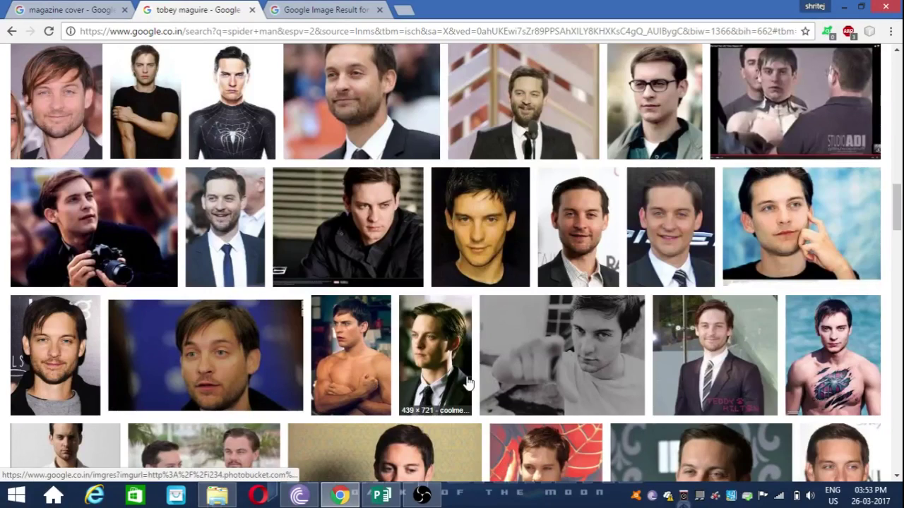
scroll(249, 293, down, 2)
scroll(240, 268, up, 4)
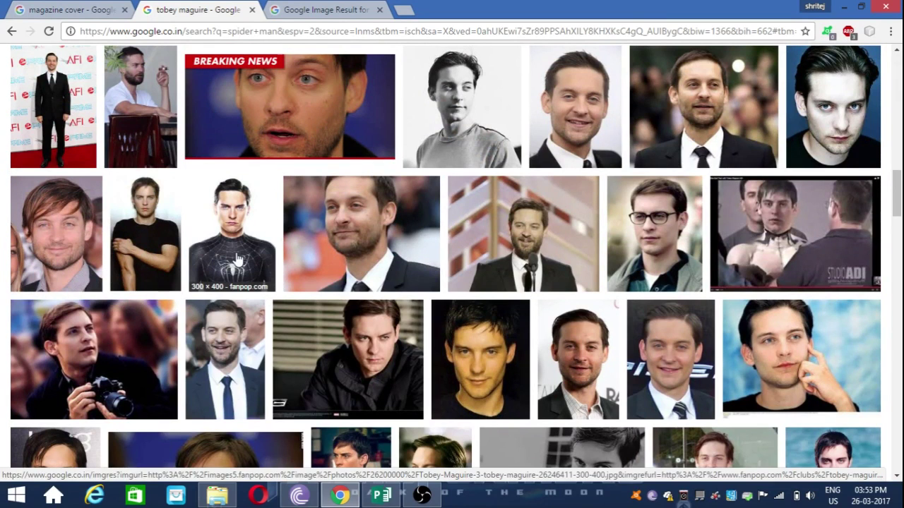
Step: Switch to Publisher, create a blank A4 portrait publication, and clear the browser window out of the way
click(384, 497)
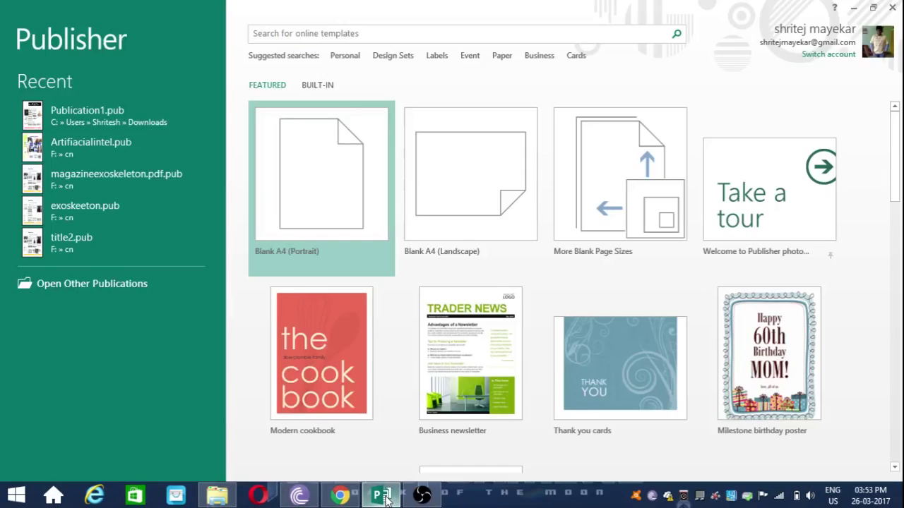
click(327, 193)
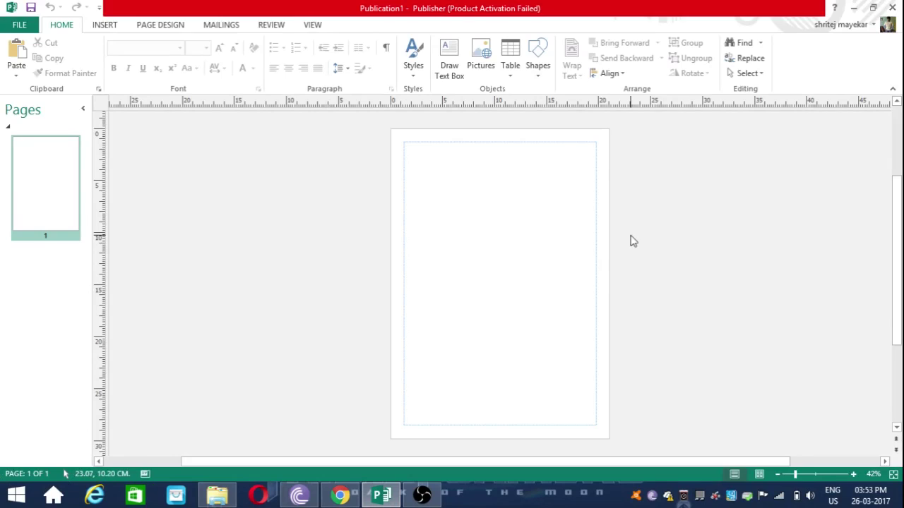
click(870, 7)
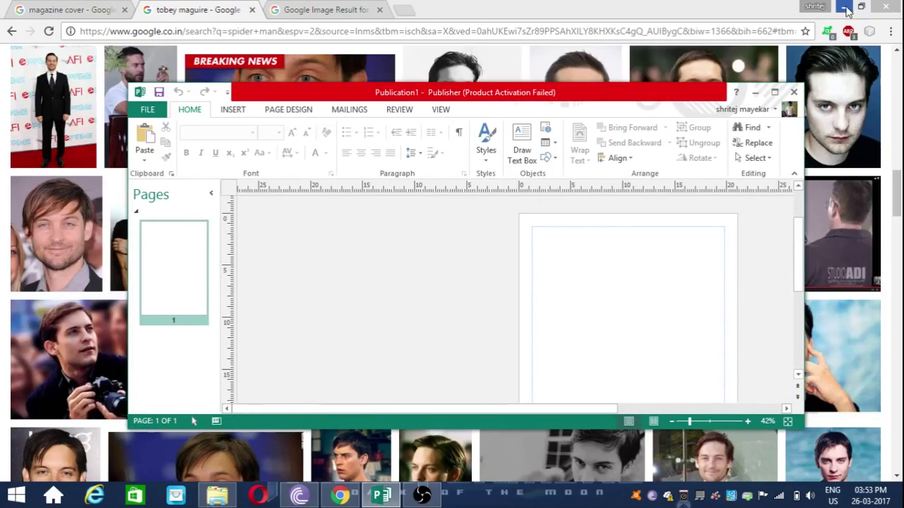
click(845, 7)
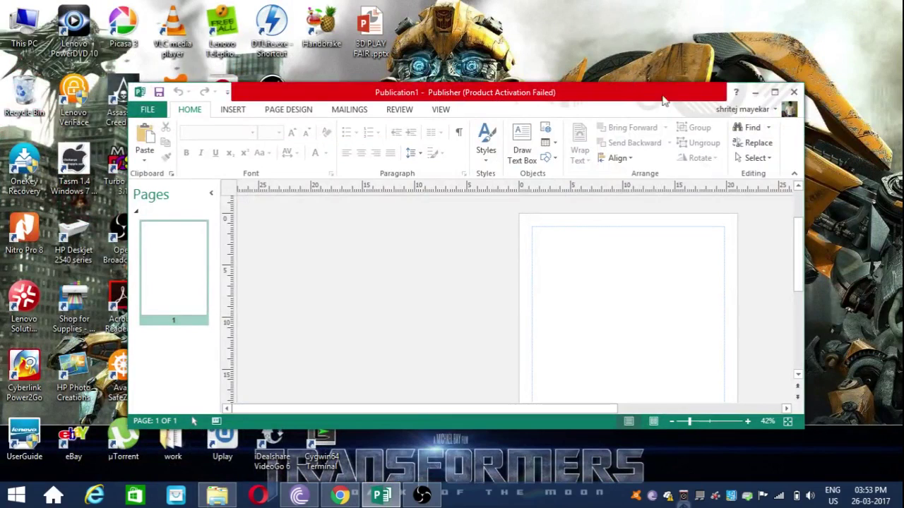
click(774, 93)
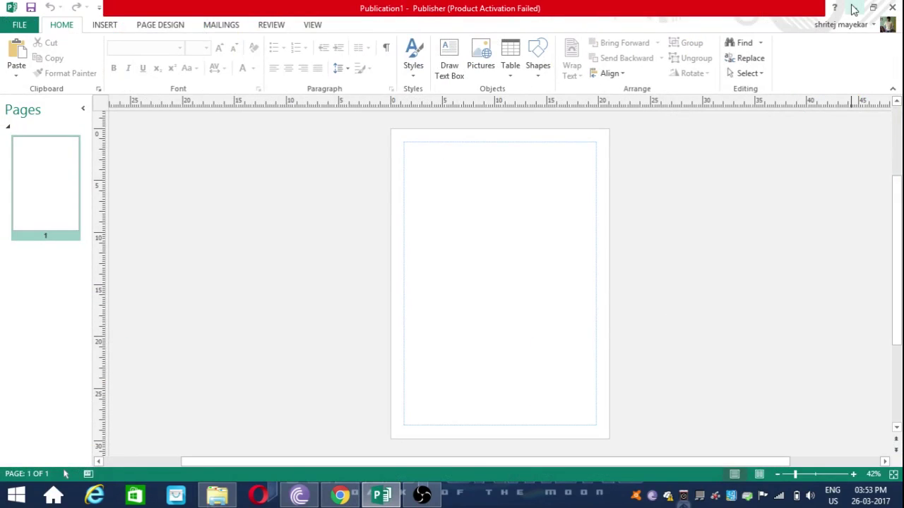
Step: Copy the Premiere 2.jpg cover image from the desktop into the publication and place it beside the page's left edge as a reference
click(853, 8)
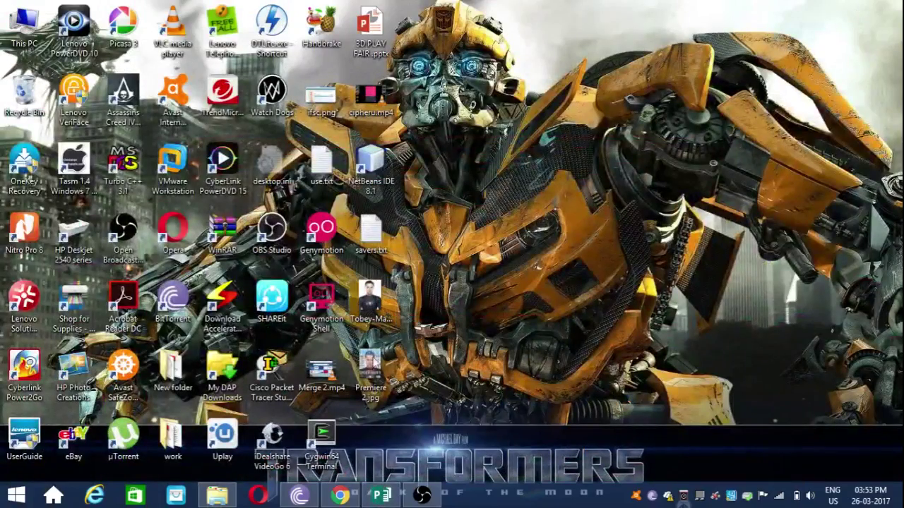
mouse_move(372, 376)
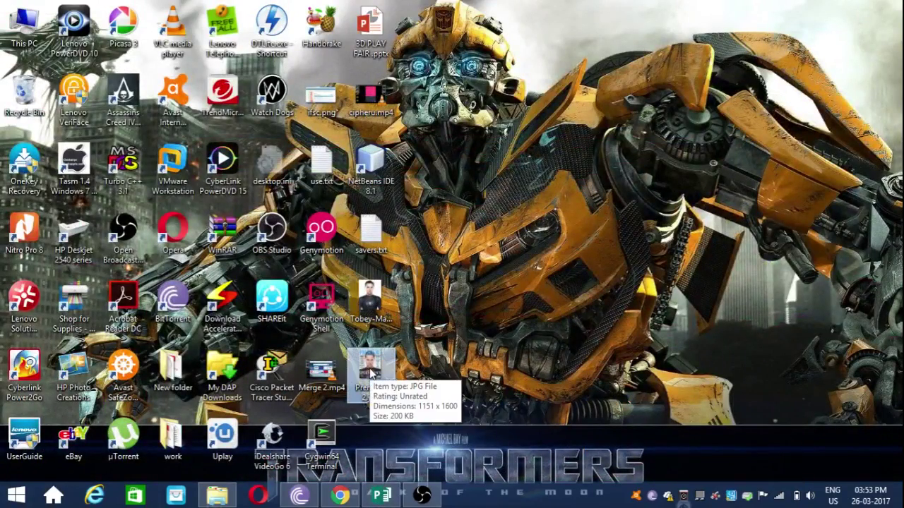
click(377, 500)
right_click(298, 232)
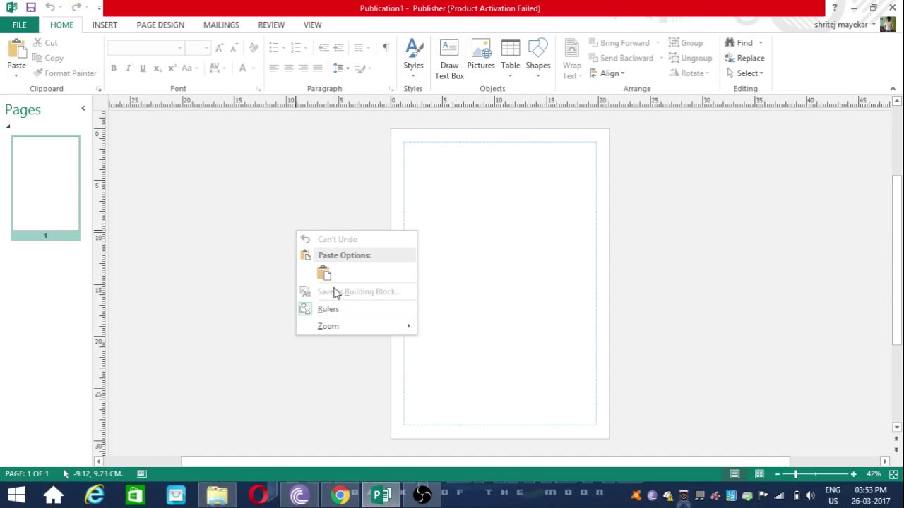
key(Escape)
key(ctrl+v)
drag(470, 273, 307, 273)
drag(363, 280, 269, 278)
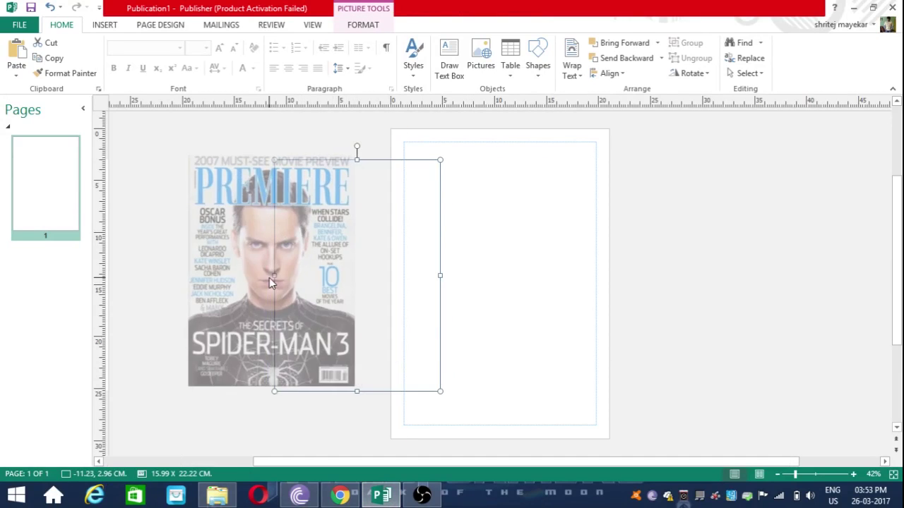
Step: Copy the Tobey Maguire portrait image from the desktop and paste it onto the blank page
click(853, 8)
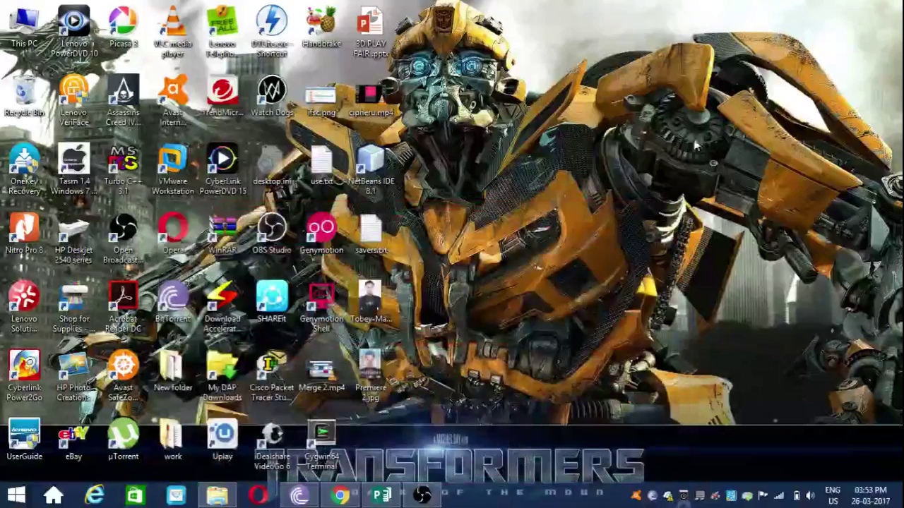
click(389, 301)
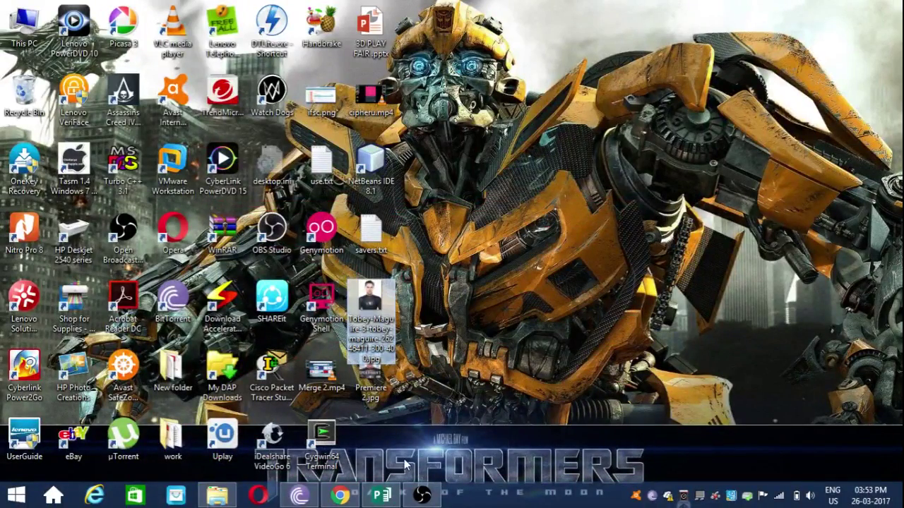
click(381, 496)
right_click(530, 248)
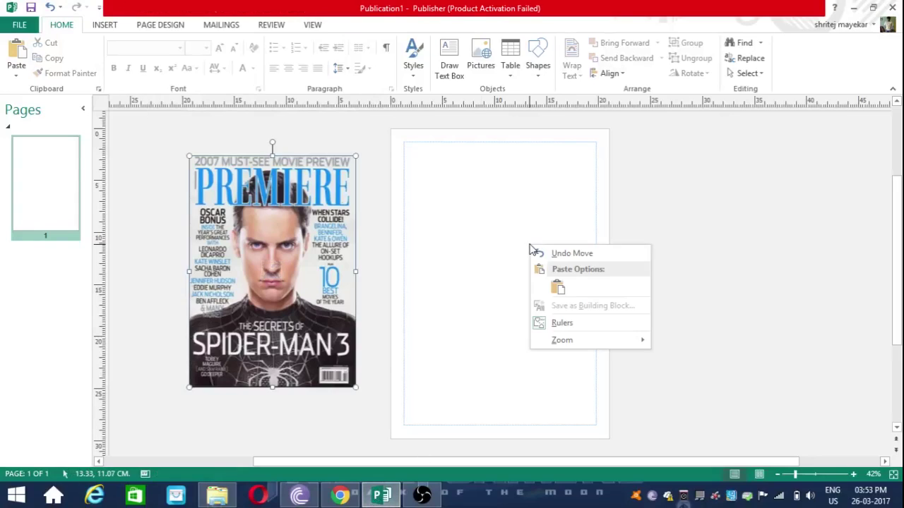
click(558, 287)
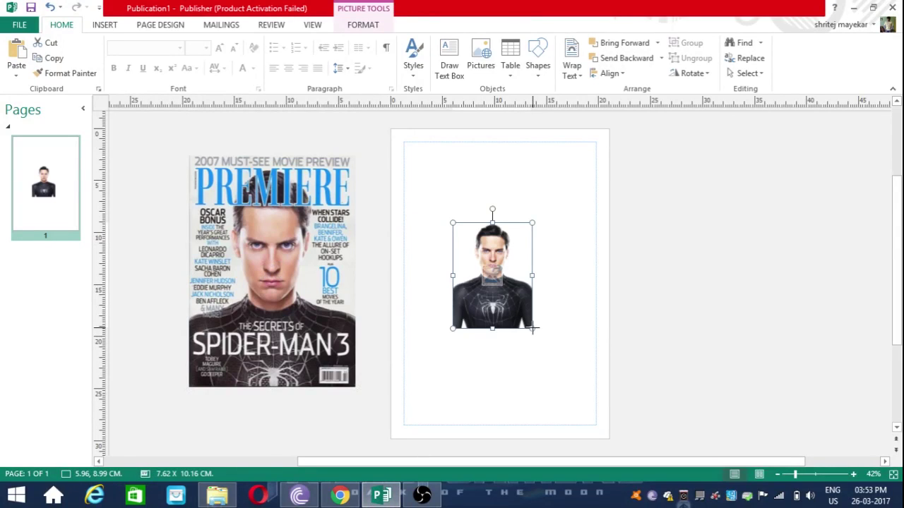
Step: Enlarge the portrait to about 18.4 x 24.6 cm and position it between the side margins near the page bottom
drag(532, 329, 579, 417)
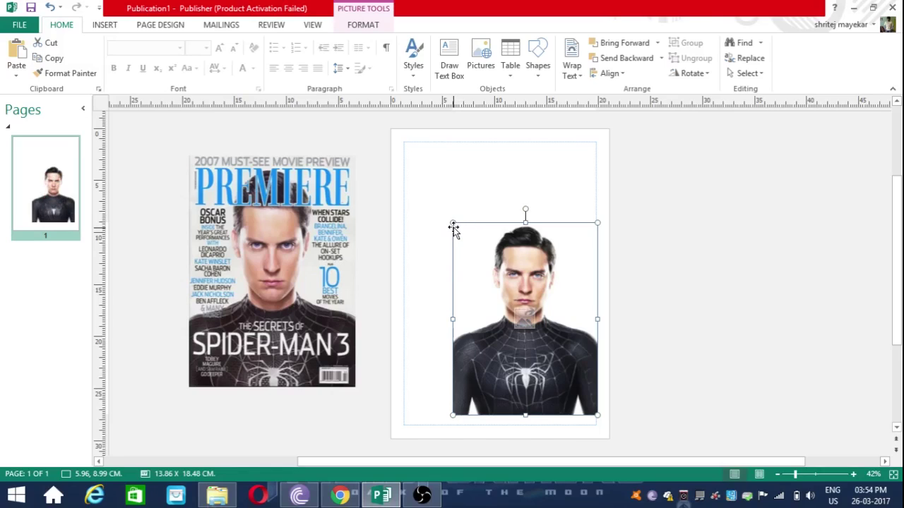
drag(453, 223, 414, 202)
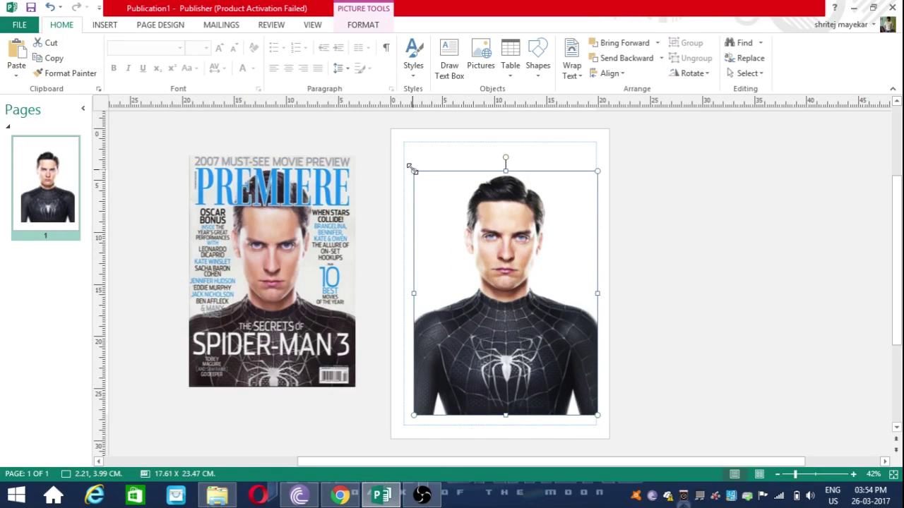
drag(409, 170, 404, 160)
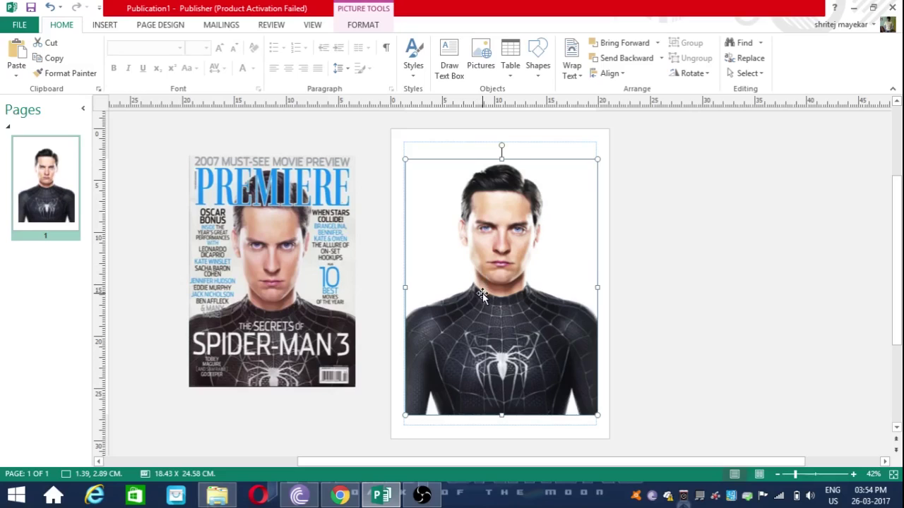
drag(482, 293, 483, 301)
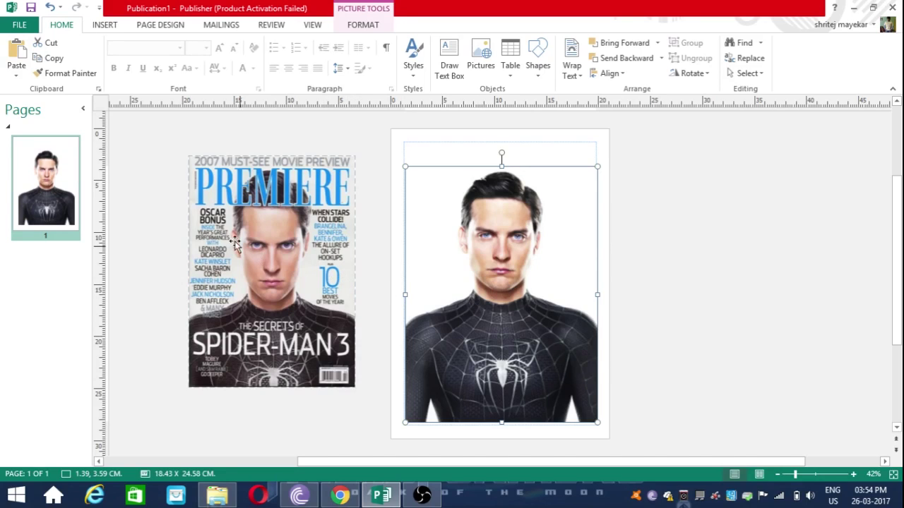
Step: Draw a text box about 18.4 x 5.4 cm across the head of the portrait and enter the title PRIEMIERE
click(218, 195)
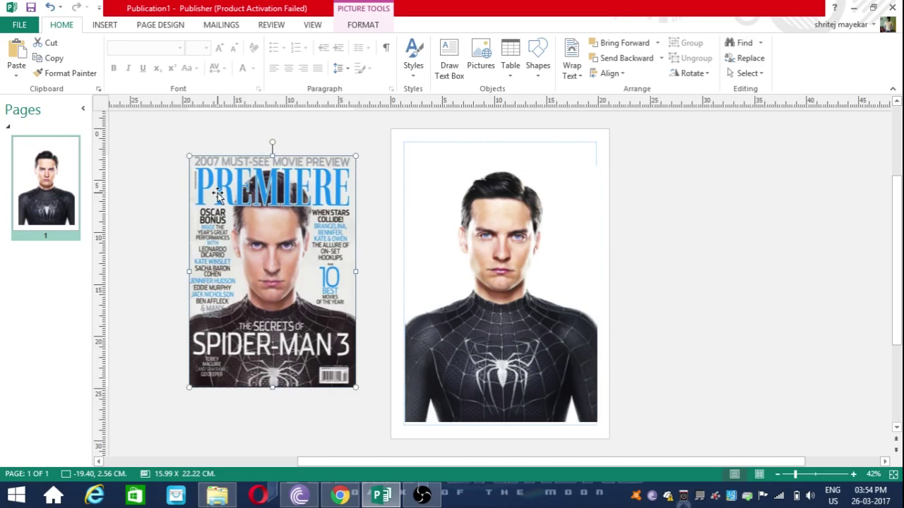
click(450, 65)
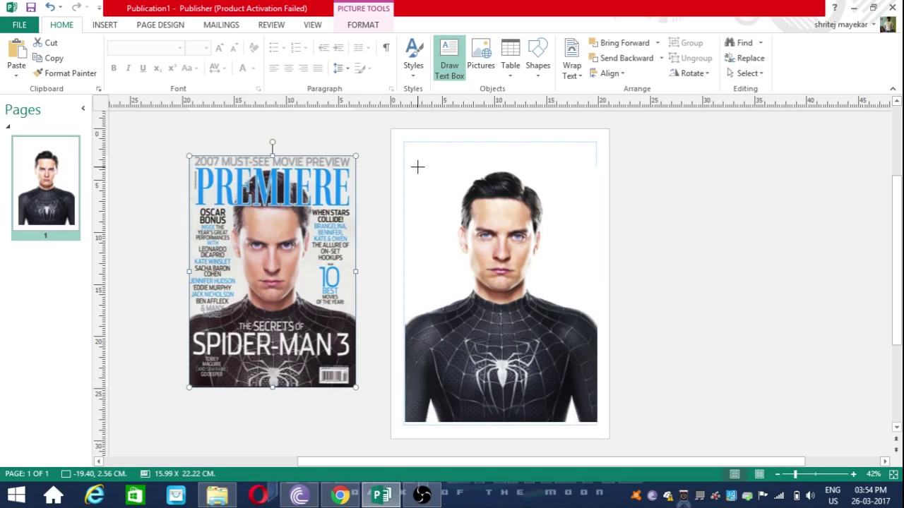
drag(404, 161, 596, 216)
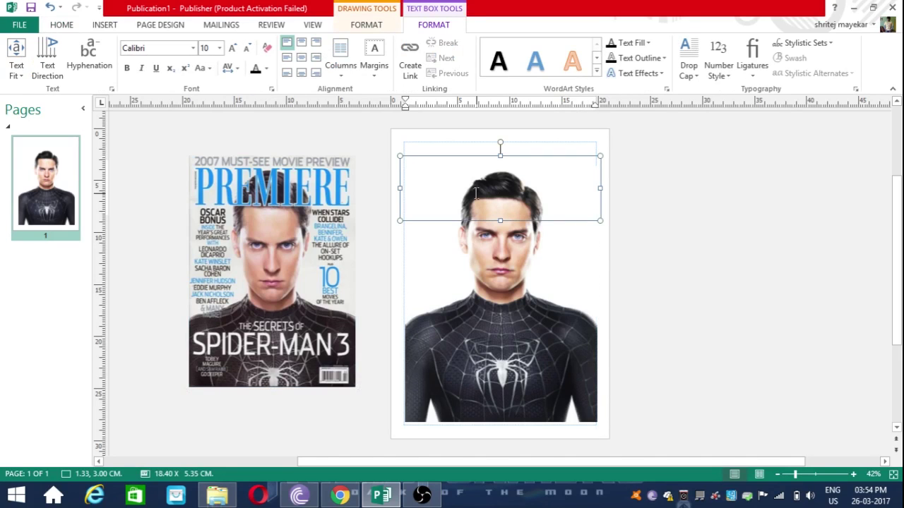
key(Caps_Lock)
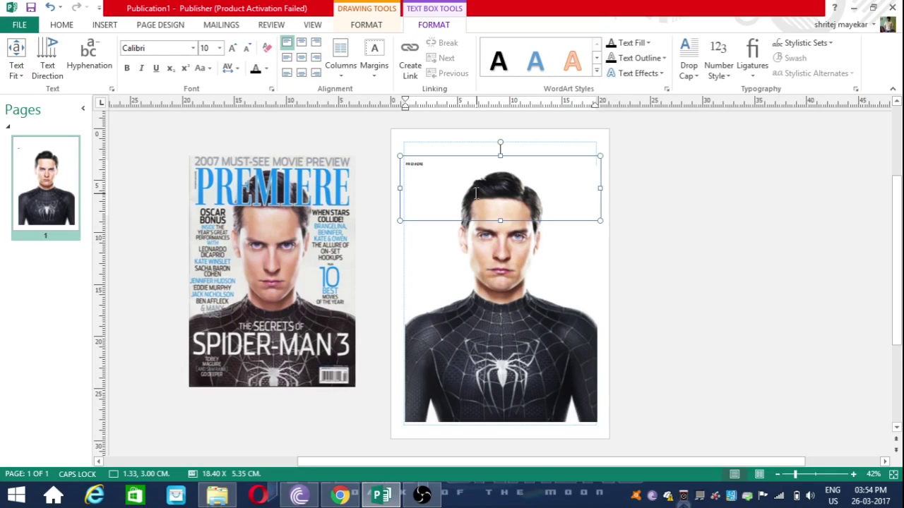
Step: Increase the font size of the PRIEMIERE title to 110 so it spans the text box
key(ctrl+a)
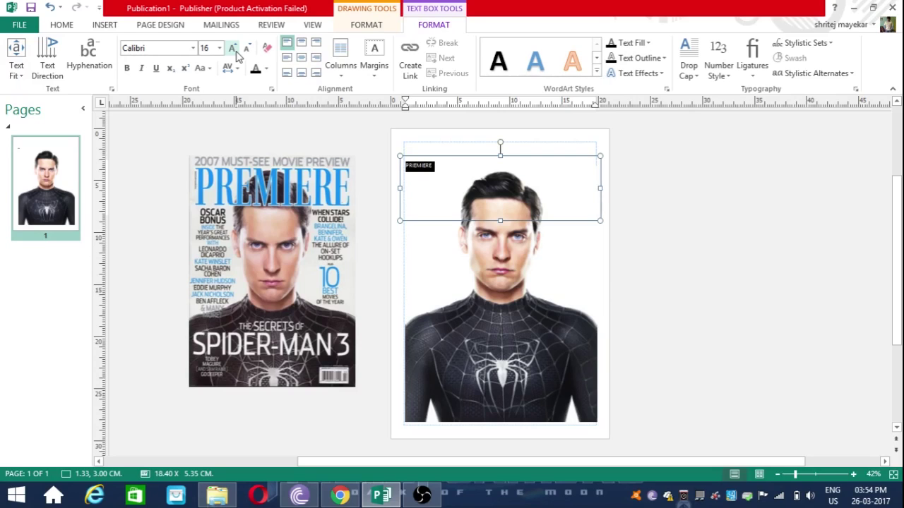
click(235, 51)
click(235, 50)
click(235, 51)
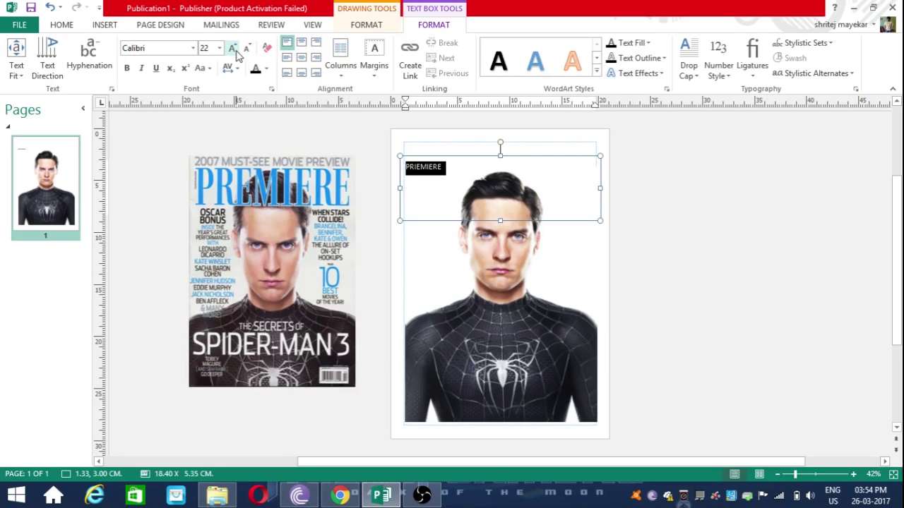
click(220, 48)
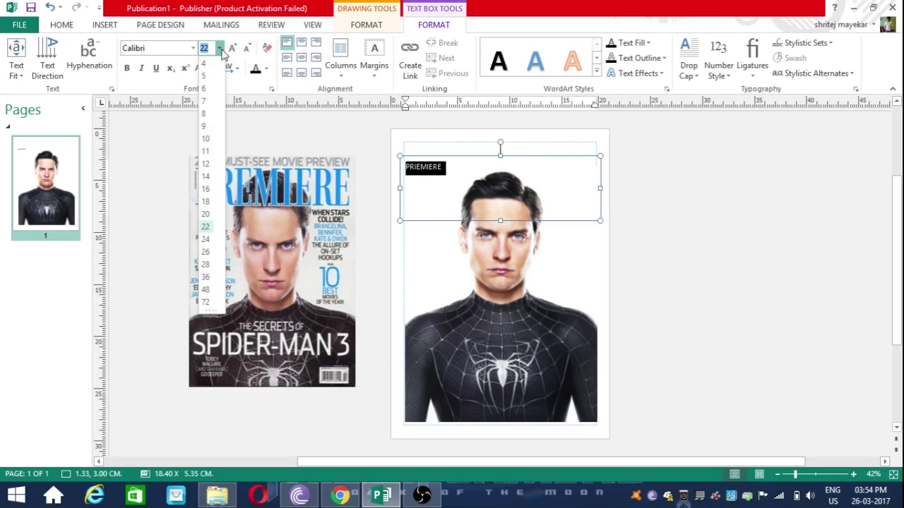
click(206, 260)
click(220, 48)
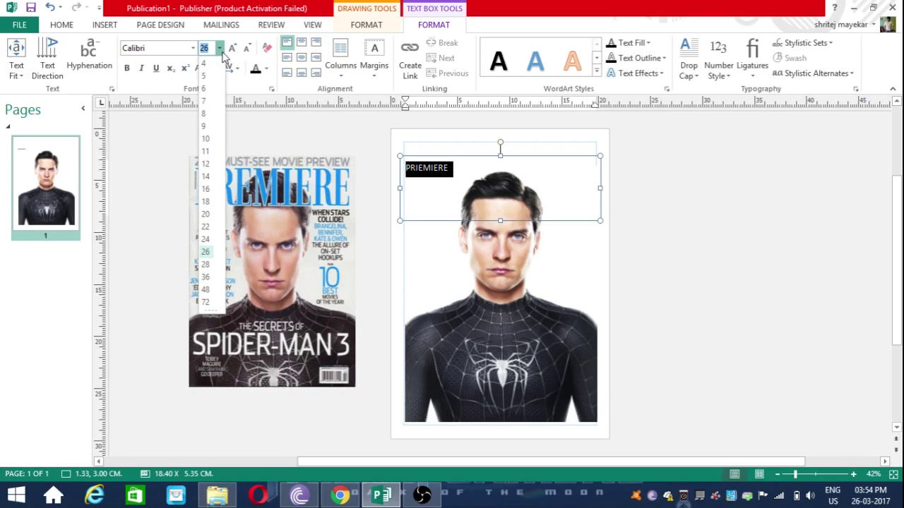
click(235, 51)
click(235, 51)
click(235, 50)
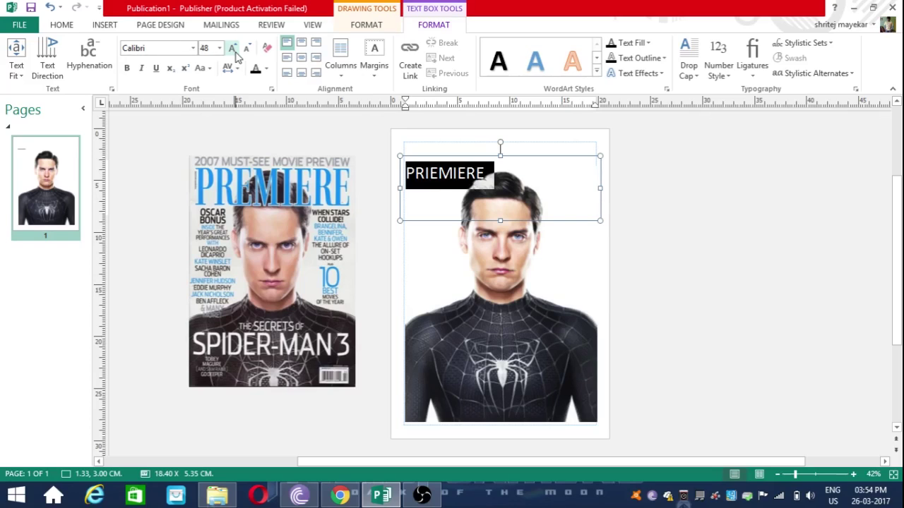
click(235, 51)
click(236, 54)
click(236, 54)
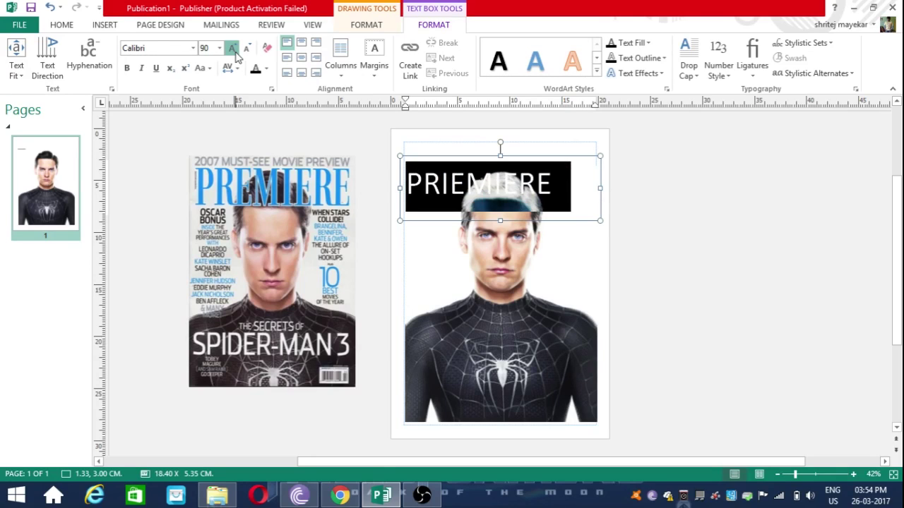
click(235, 54)
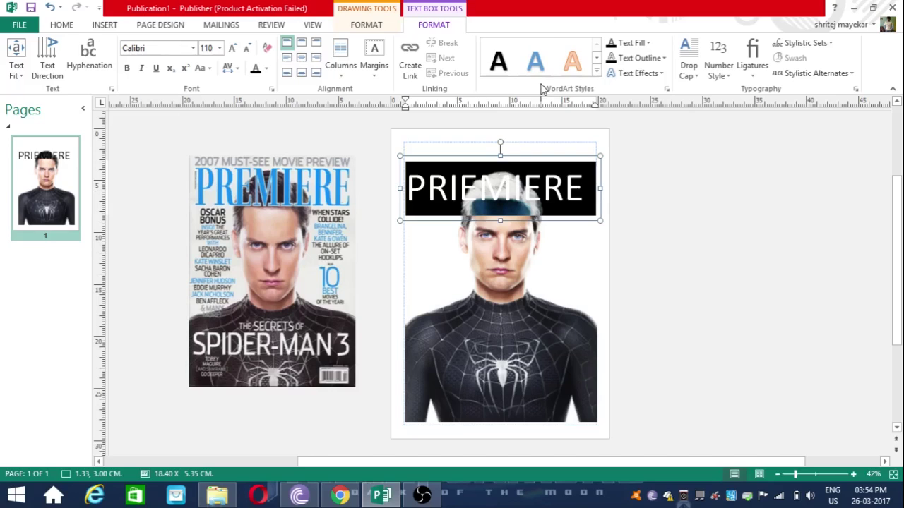
Step: Apply the blue WordArt style to the PRIEMIERE title text
click(535, 62)
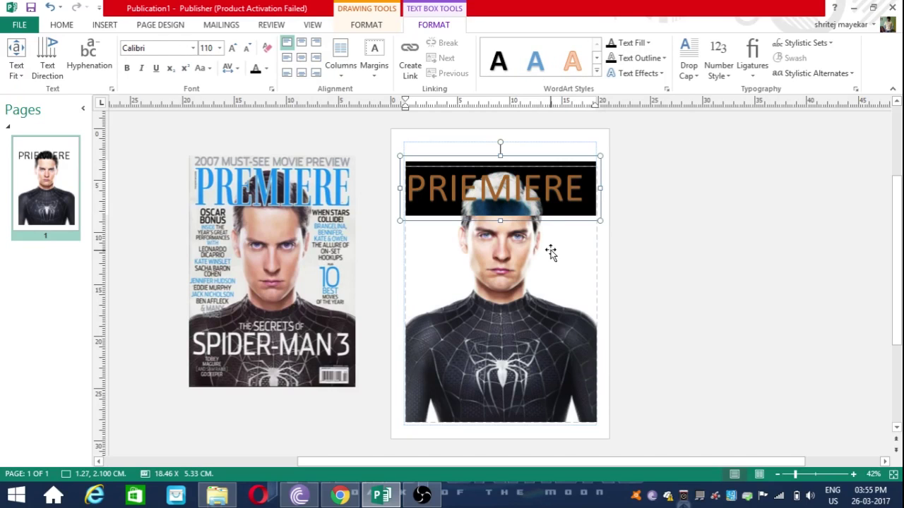
key(ctrl+z)
key(ctrl+z)
click(534, 261)
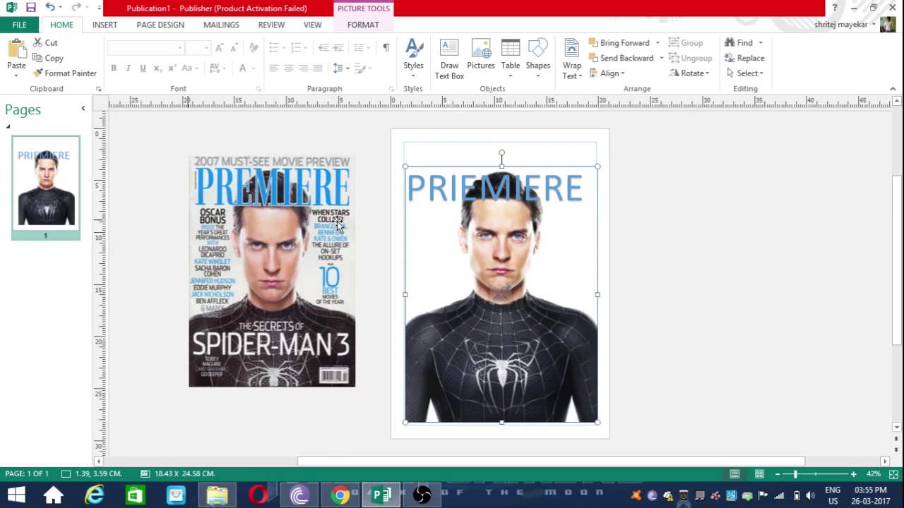
click(276, 201)
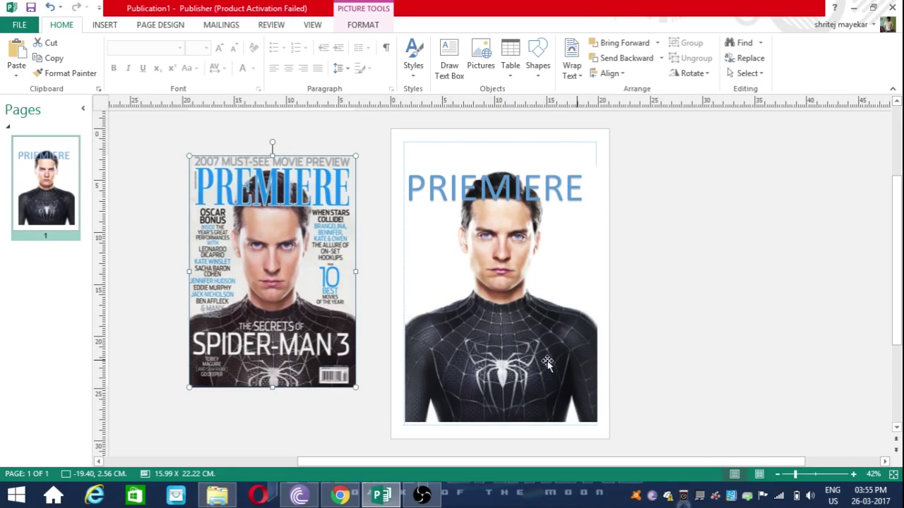
Step: Draw a text box about 13.9 x 4.1 cm across the portrait's chest and enter The secret of spider-man 3 at font size 20
click(501, 295)
click(455, 77)
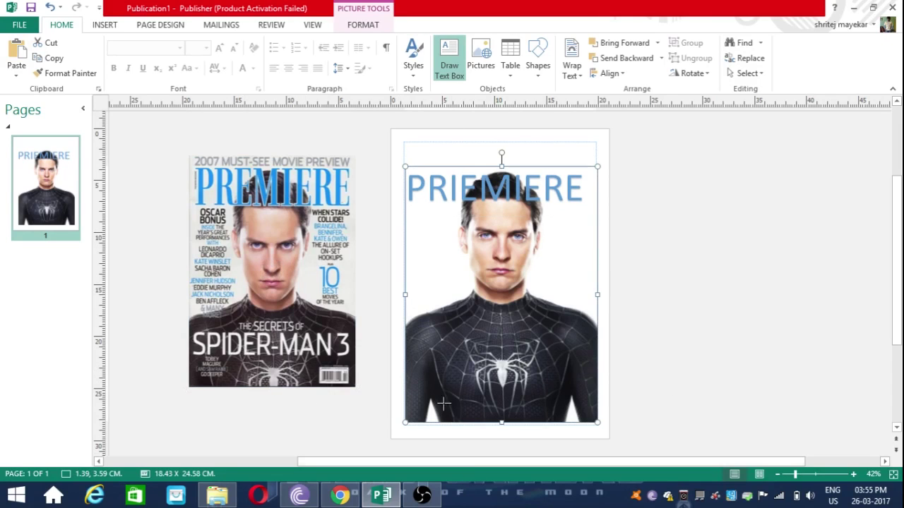
drag(437, 328, 591, 380)
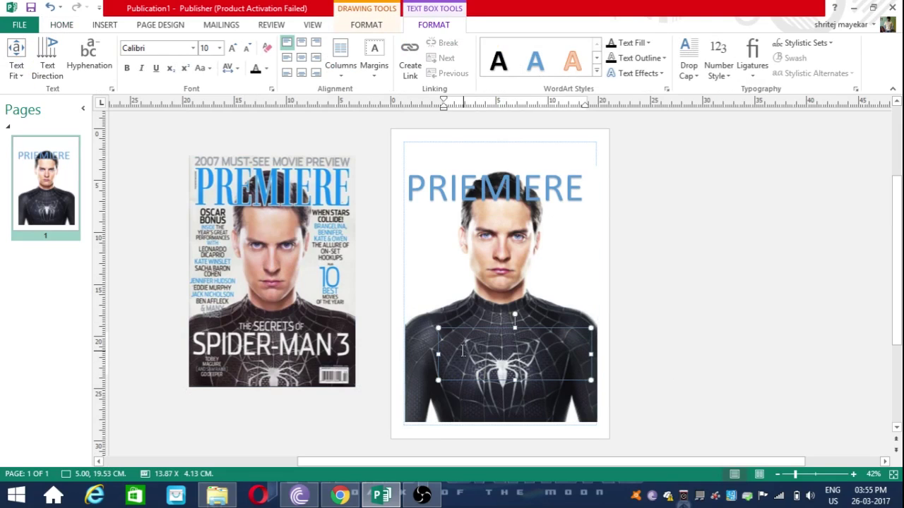
click(220, 48)
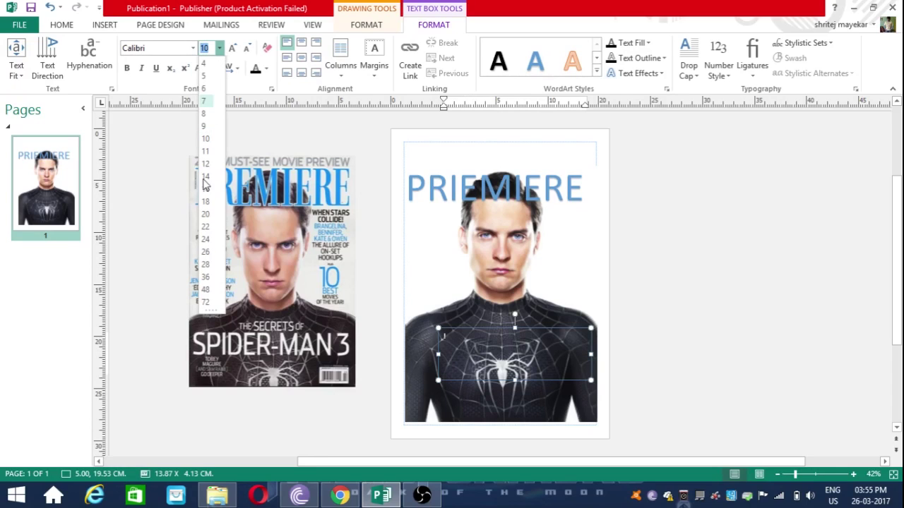
click(205, 214)
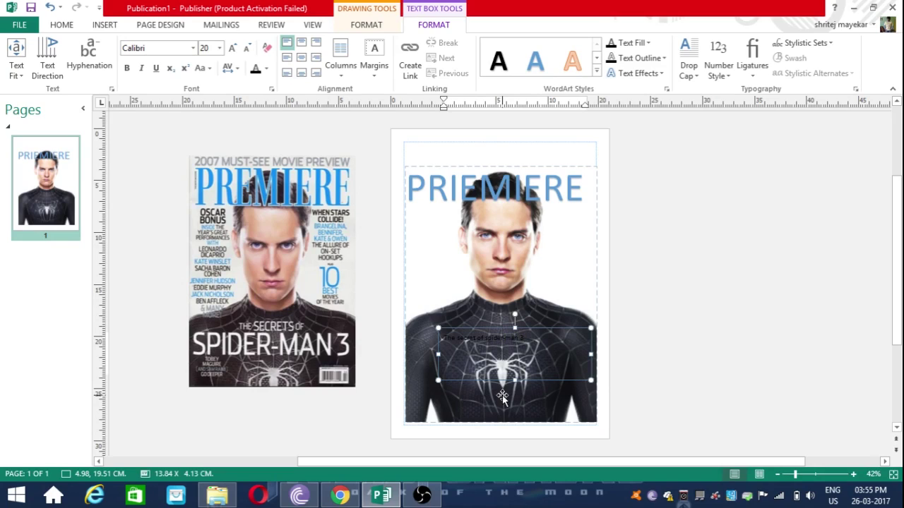
key(BackSpace)
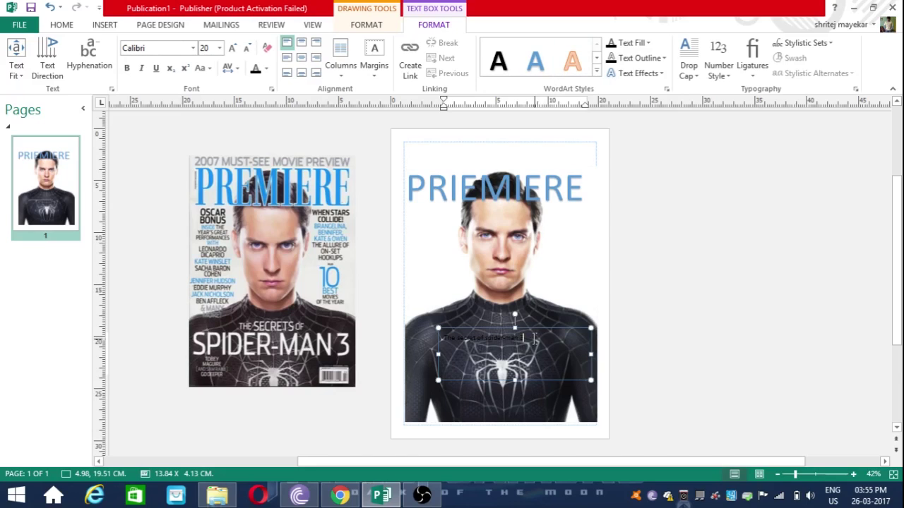
Step: Apply the Fill - Accent 5, Inner Shadow WordArt style to the whole chest caption
key(ctrl+a)
click(597, 70)
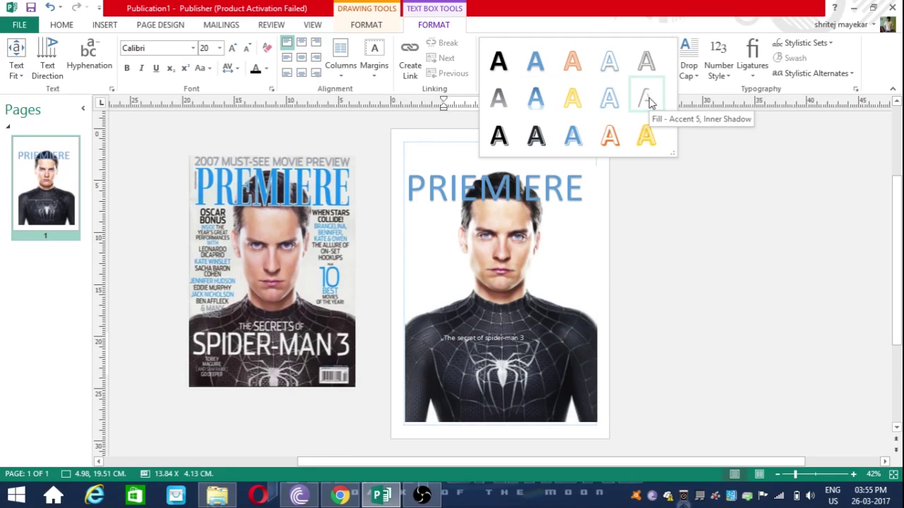
click(650, 103)
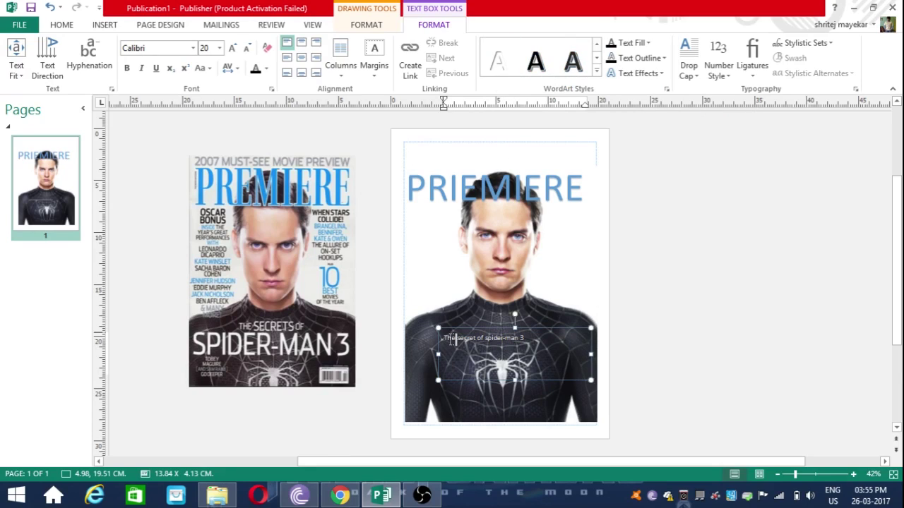
Step: Set the font size of the word The to 36 and the word secret to 48 in the chest caption
click(220, 48)
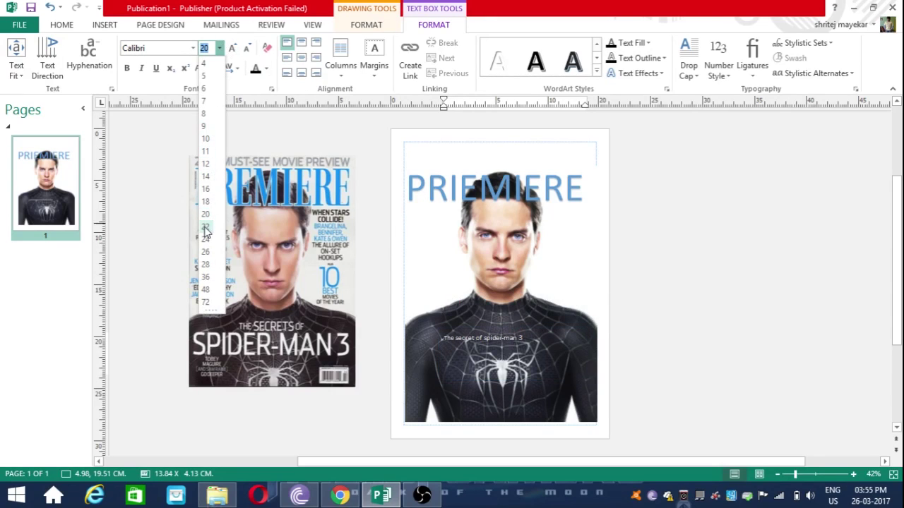
click(206, 277)
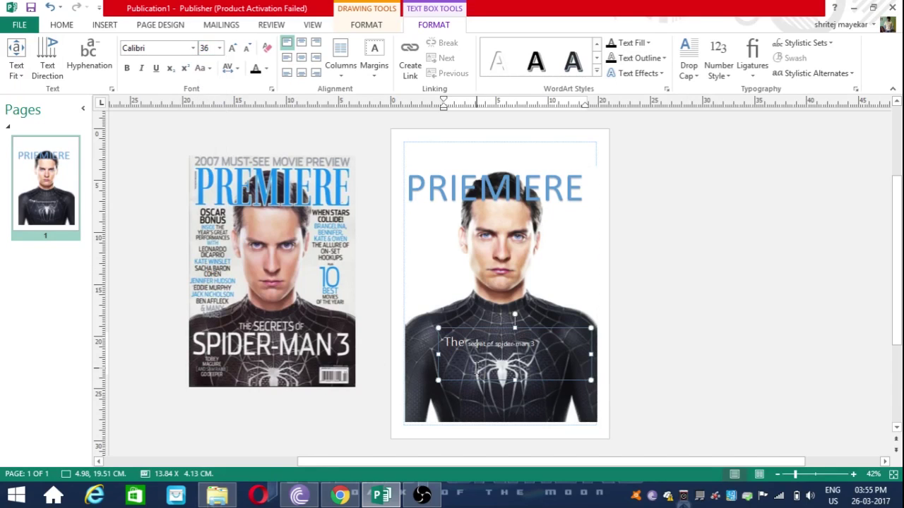
click(463, 347)
drag(466, 343, 477, 345)
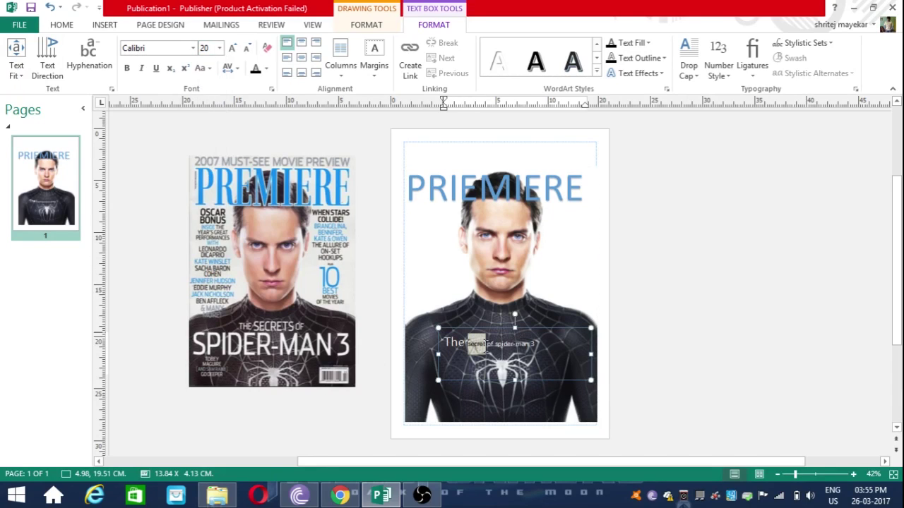
click(220, 48)
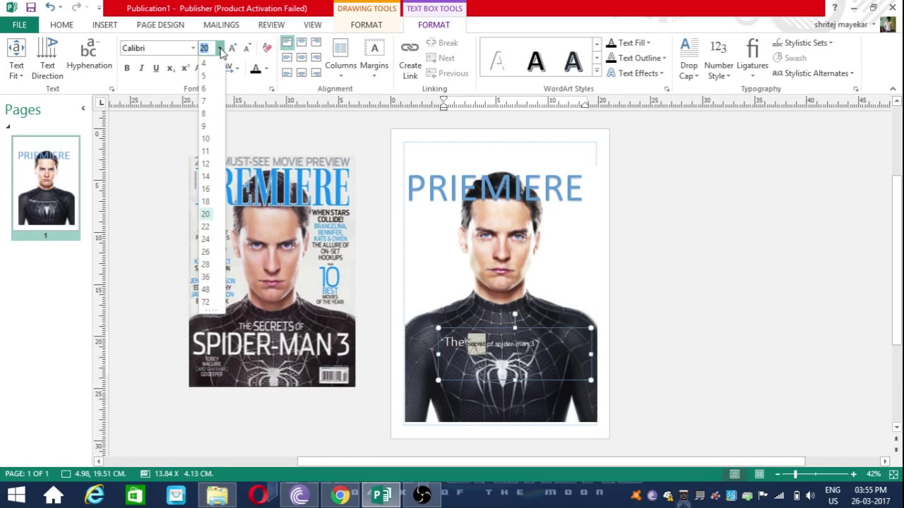
click(205, 302)
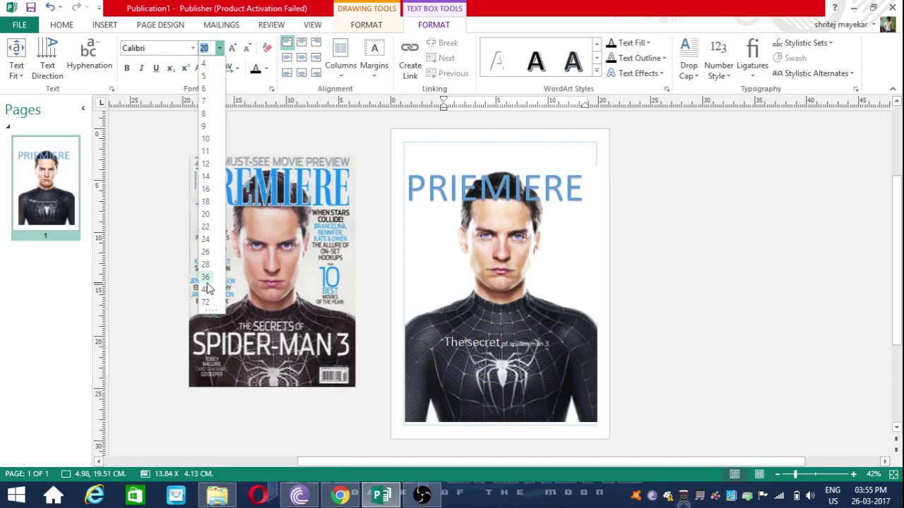
click(206, 288)
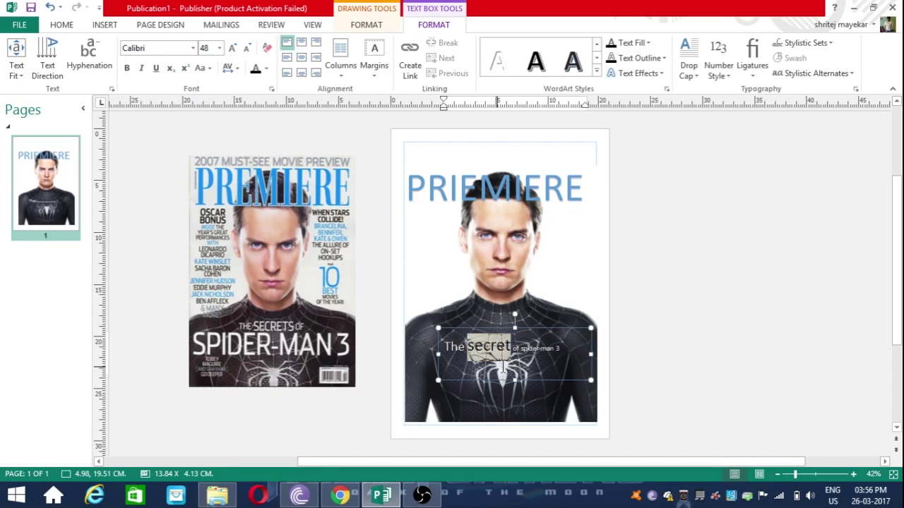
Step: Increase the font size of spider-man 3 in the chest caption to 72
click(523, 348)
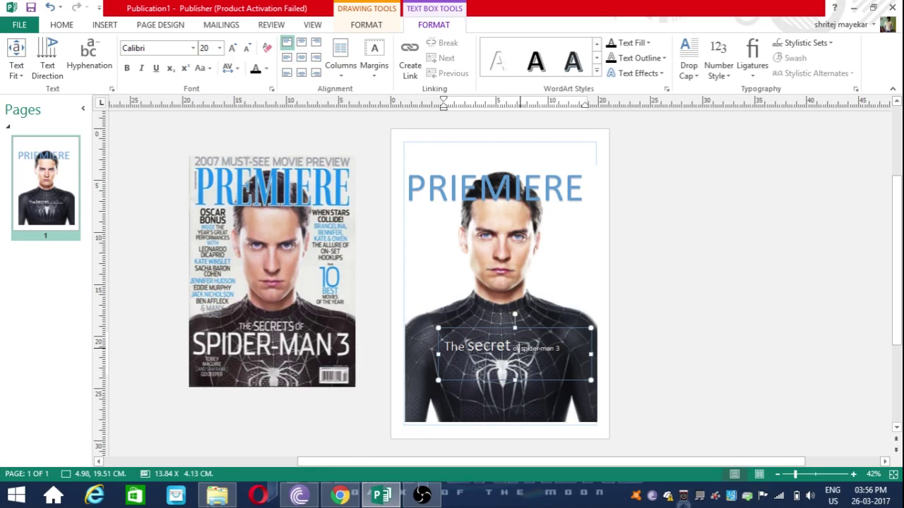
drag(522, 348, 545, 348)
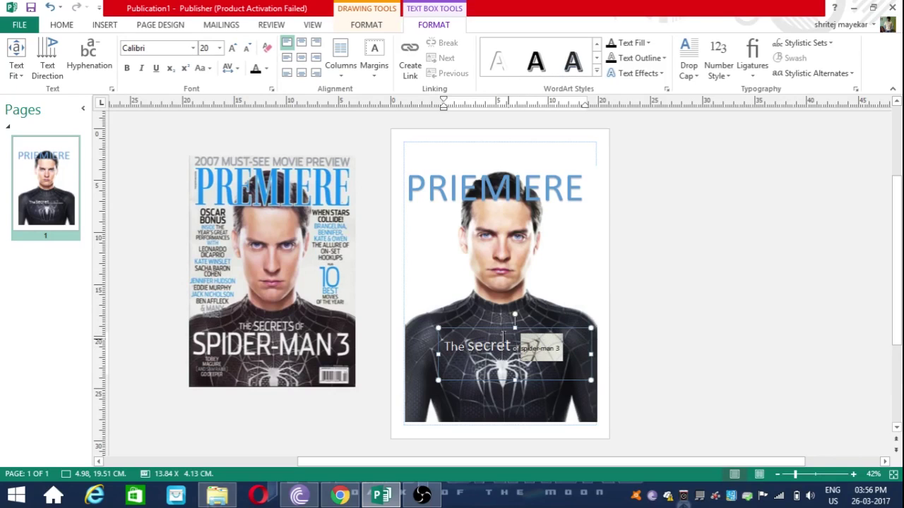
click(220, 48)
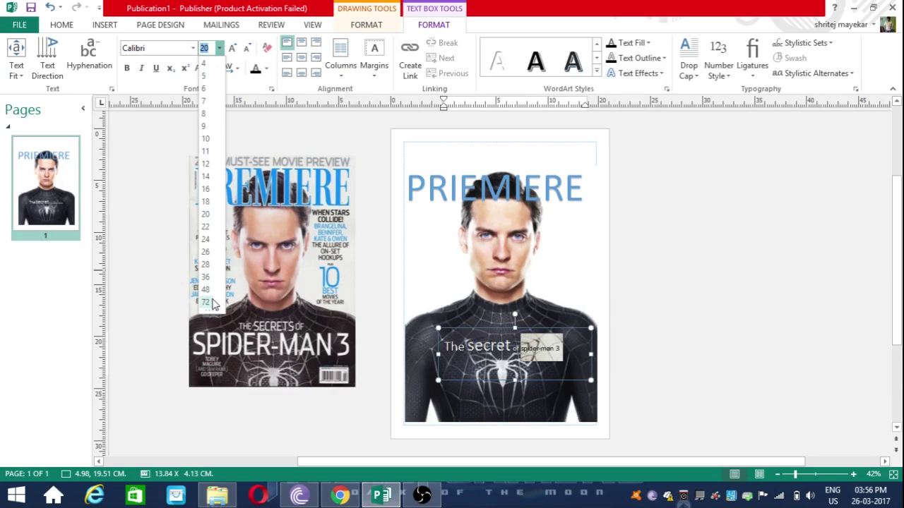
click(235, 51)
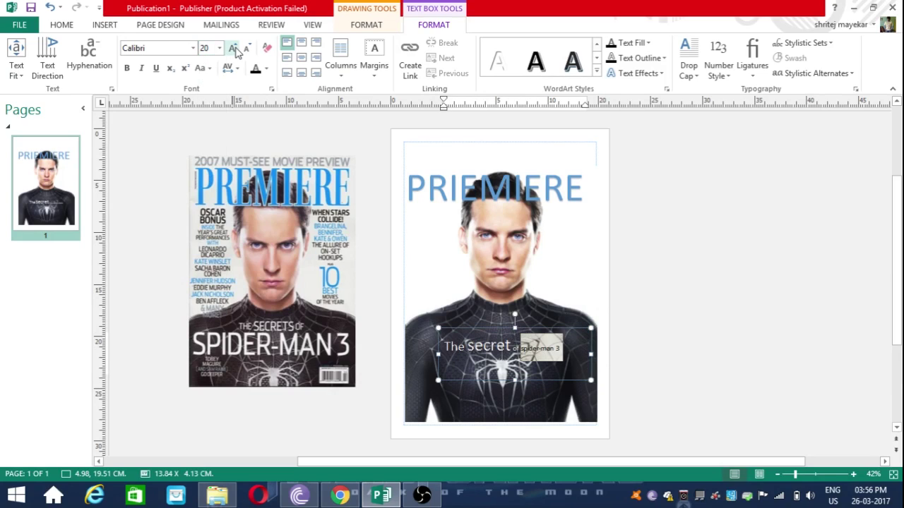
click(233, 48)
click(233, 48)
click(233, 48)
click(233, 48)
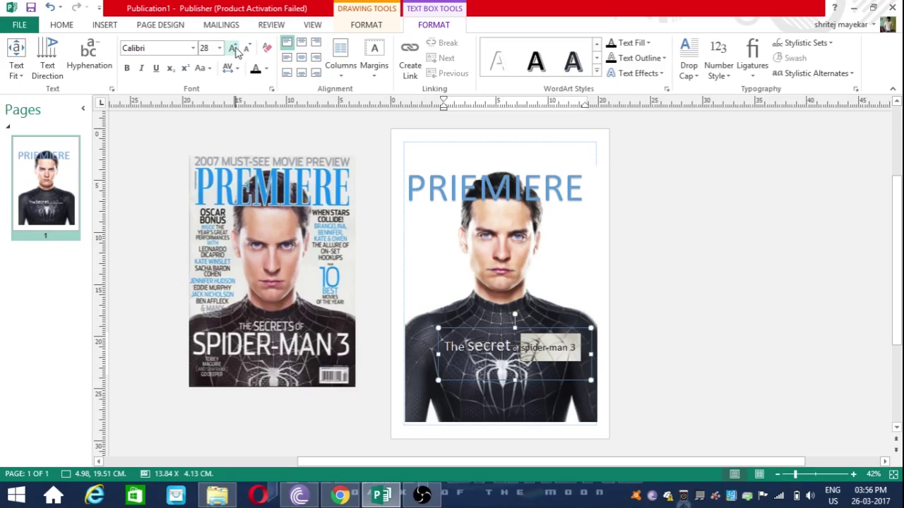
click(220, 48)
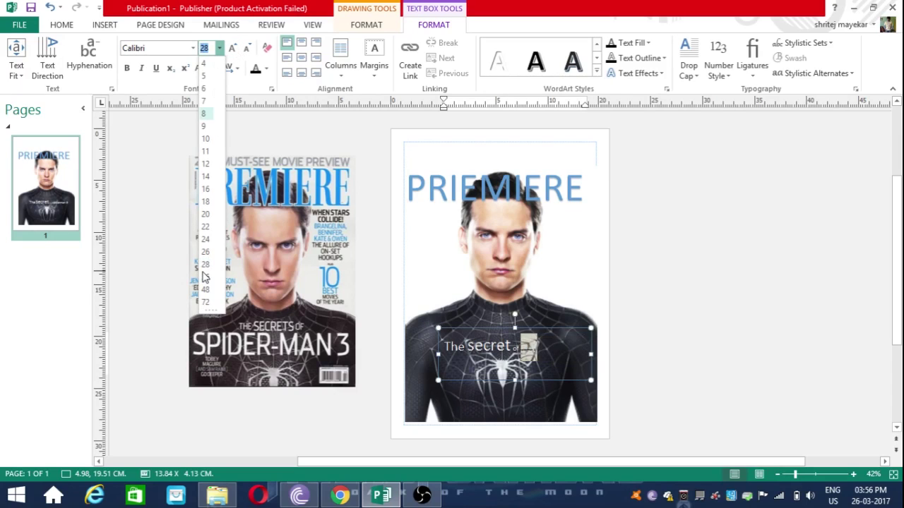
click(212, 310)
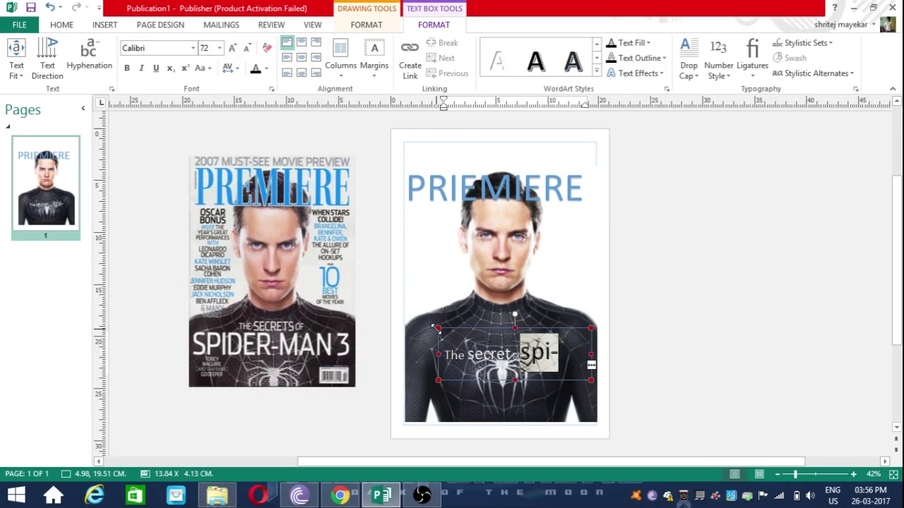
Step: Enlarge the caption's text box to about 19.4 x 6.1 cm and reduce the word The to font size 24
drag(437, 327, 400, 320)
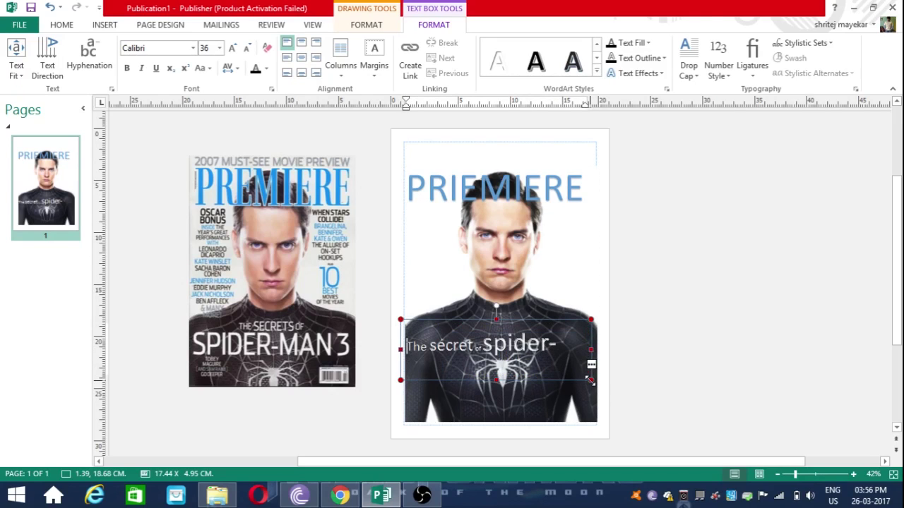
drag(591, 379, 611, 393)
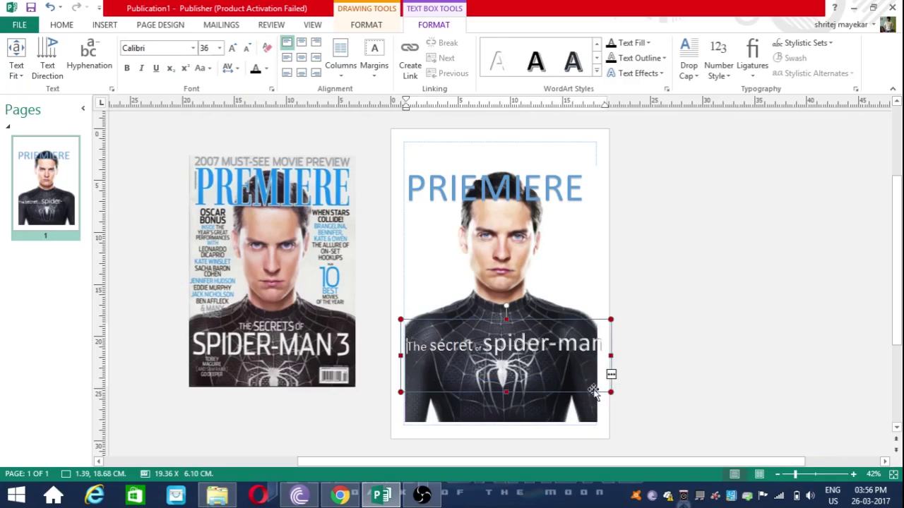
drag(400, 319, 404, 346)
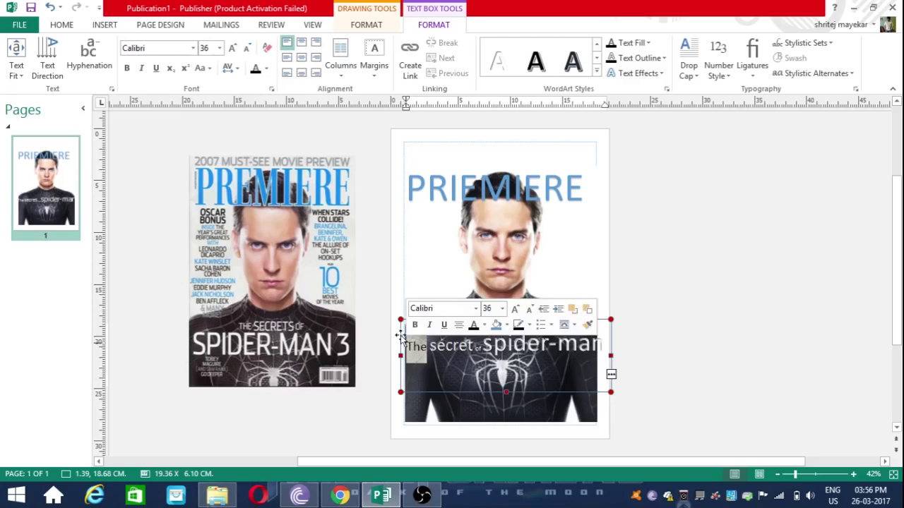
click(219, 48)
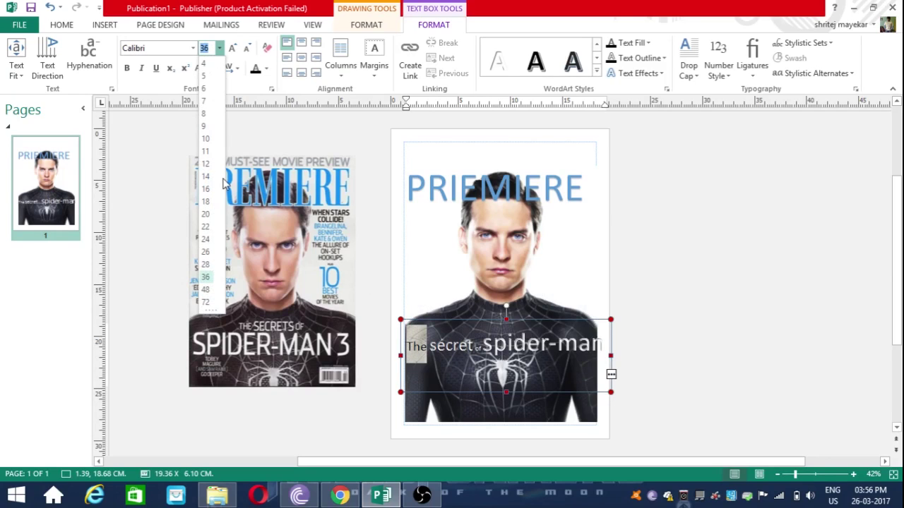
click(206, 240)
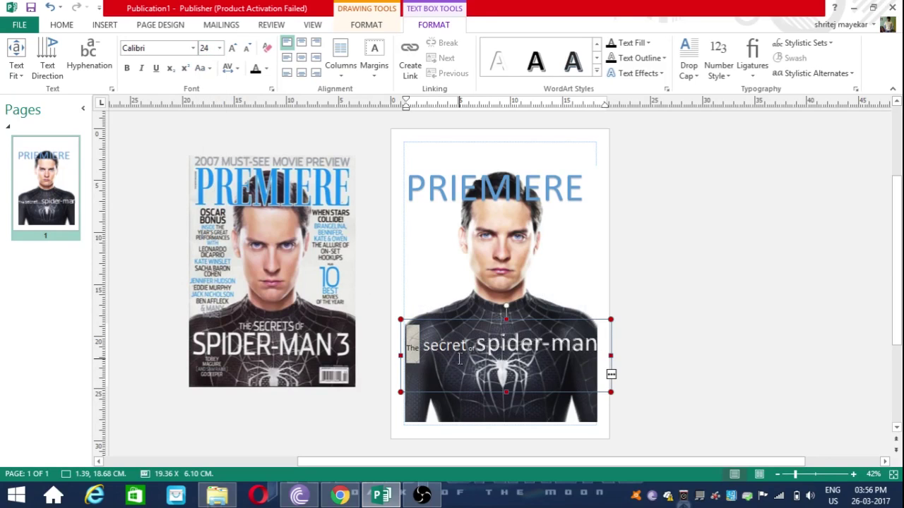
Step: Put spider-man 3 on its own line in the caption and center the line The secret of above it
click(476, 344)
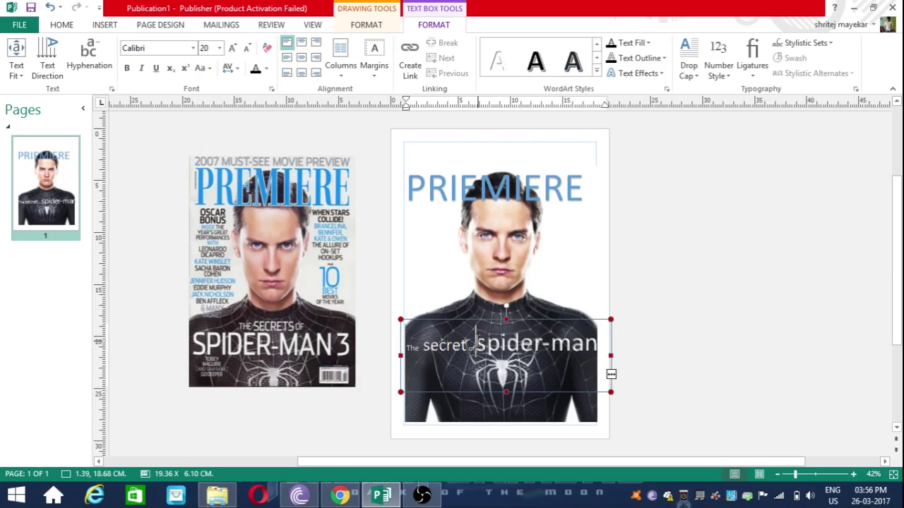
key(BackSpace)
key(Return)
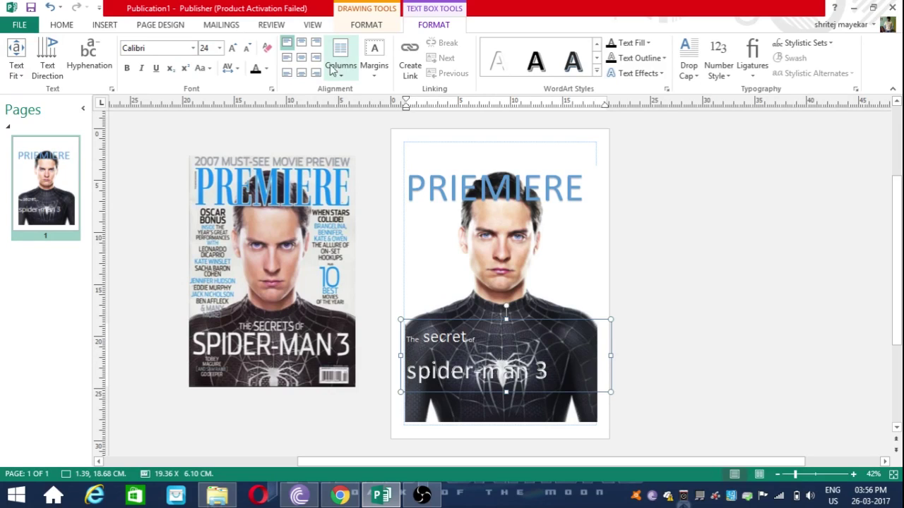
click(299, 59)
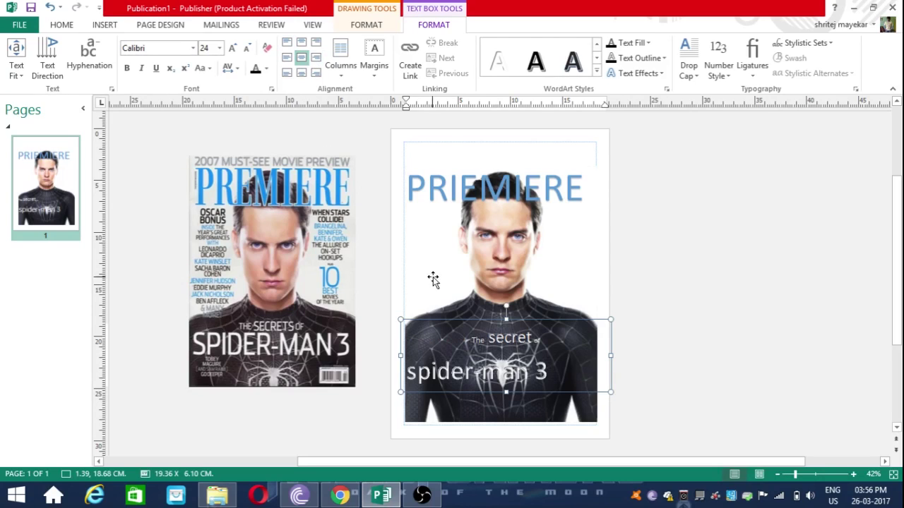
Step: Replace the spider-man 3 line of the chest caption with SPIDER-MAN 3 in capitals
click(409, 372)
drag(408, 372, 562, 372)
click(562, 372)
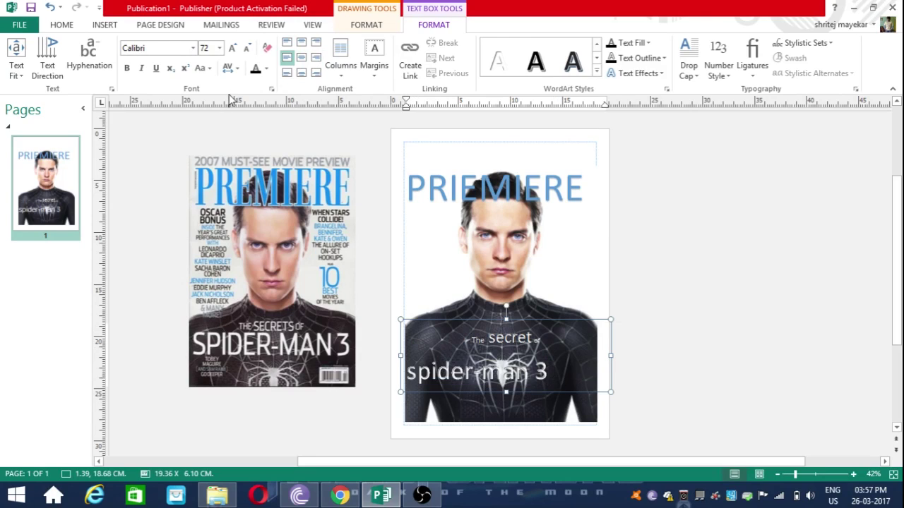
drag(562, 372, 432, 372)
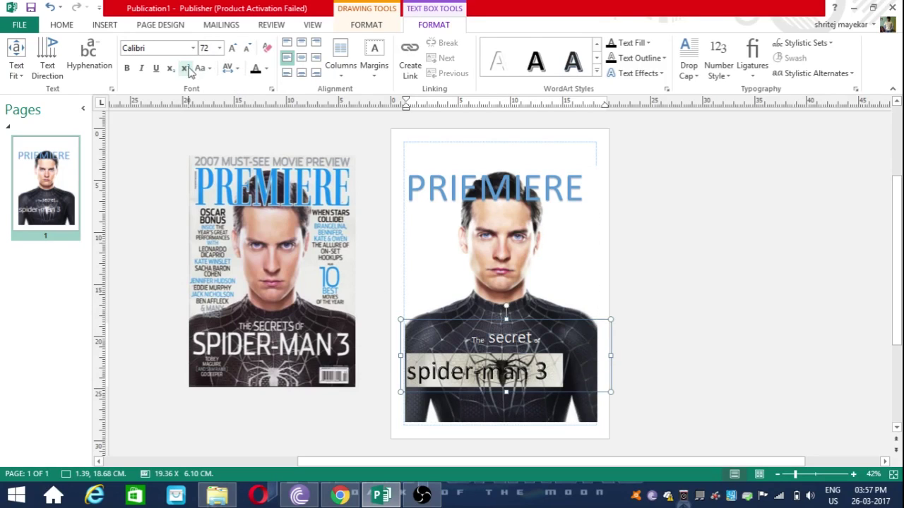
click(267, 69)
click(268, 71)
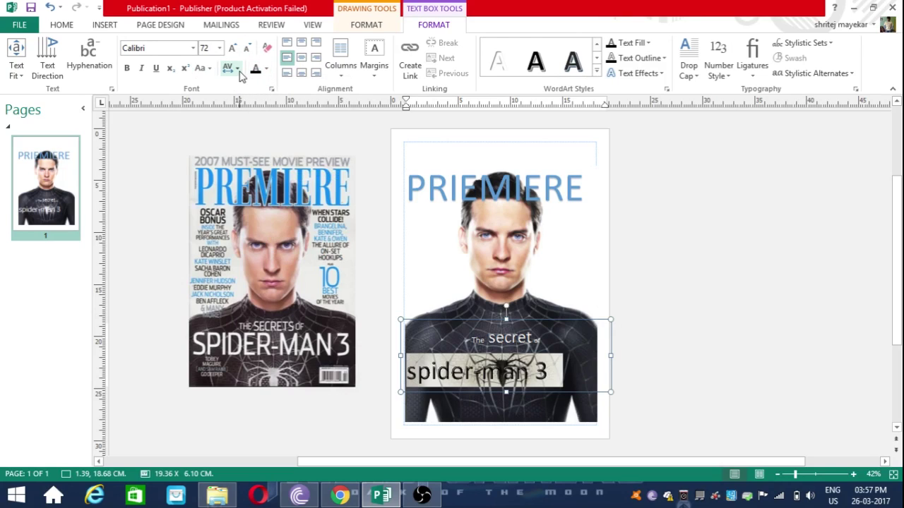
click(239, 71)
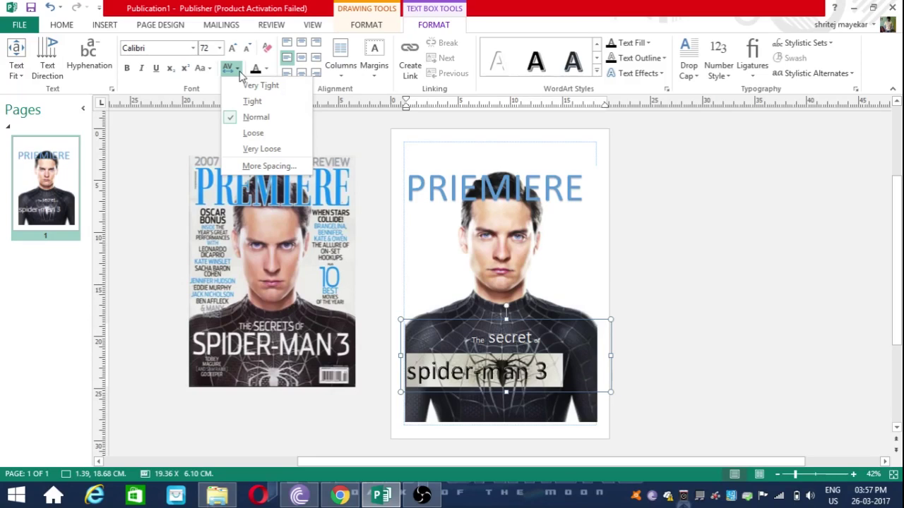
click(239, 73)
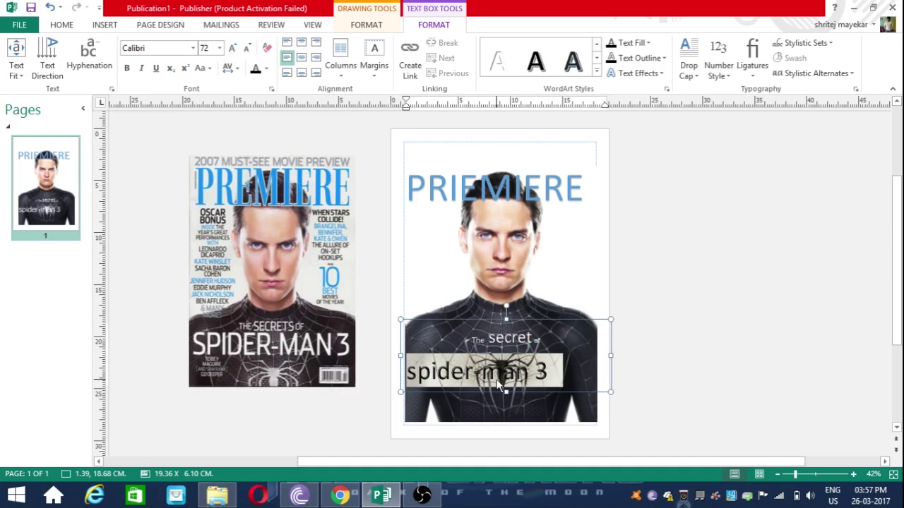
text(Spd)
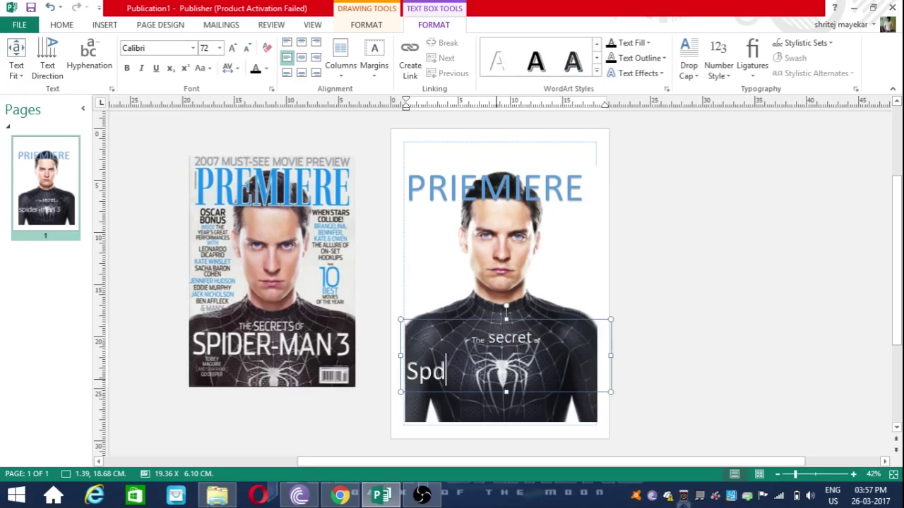
key(BackSpace)
key(BackSpace)
key(BackSpace)
key(Caps_Lock)
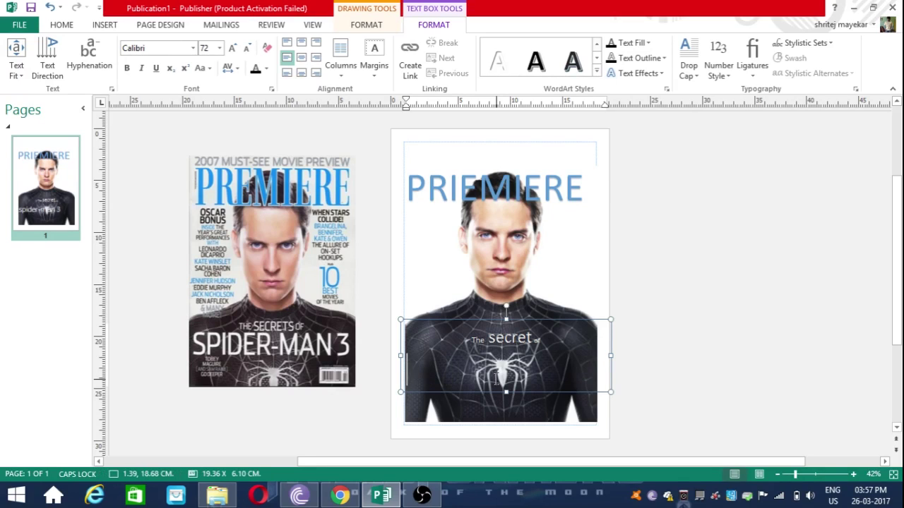
text(SPIDER)
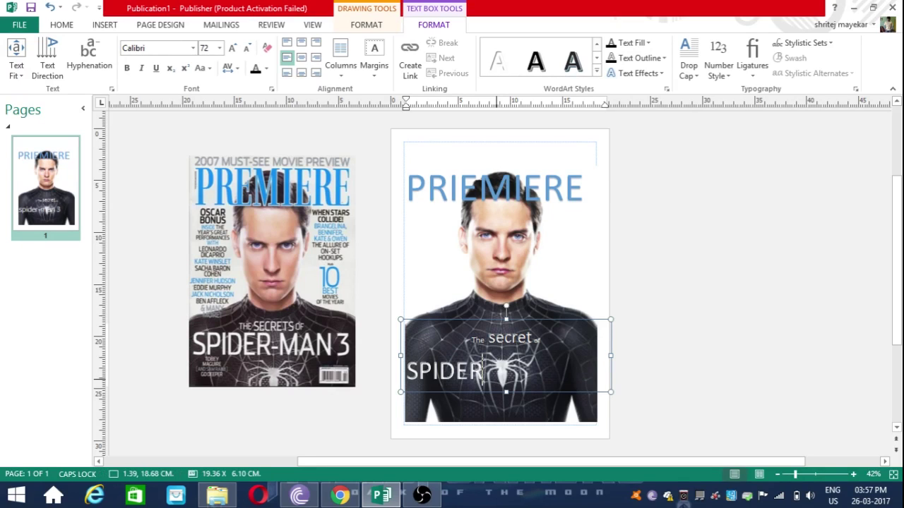
text(-MAN 3)
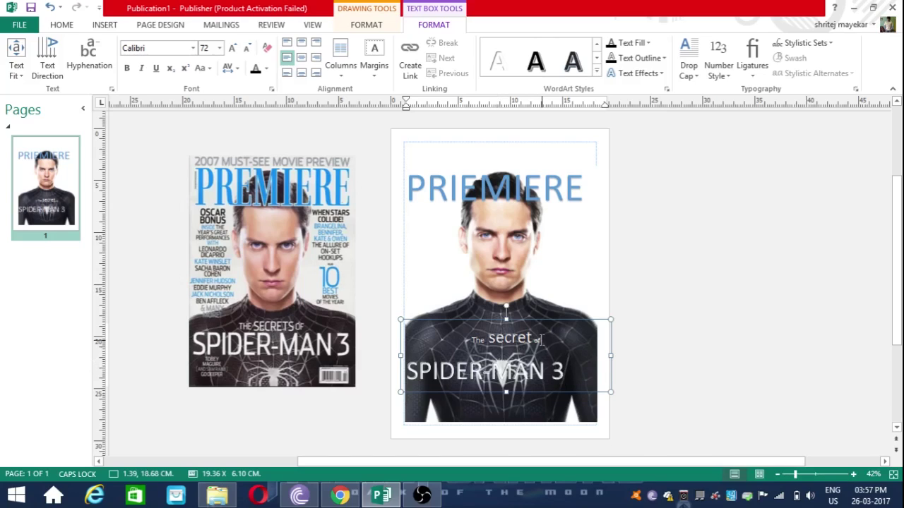
Step: Increase the font size of the word of to 48 and the word The to 36 in the chest caption
drag(544, 340, 534, 341)
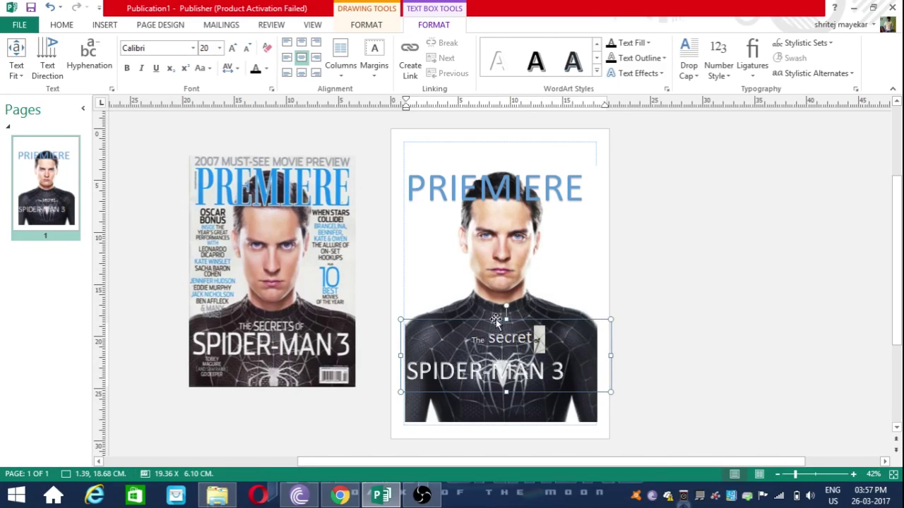
click(233, 48)
click(233, 48)
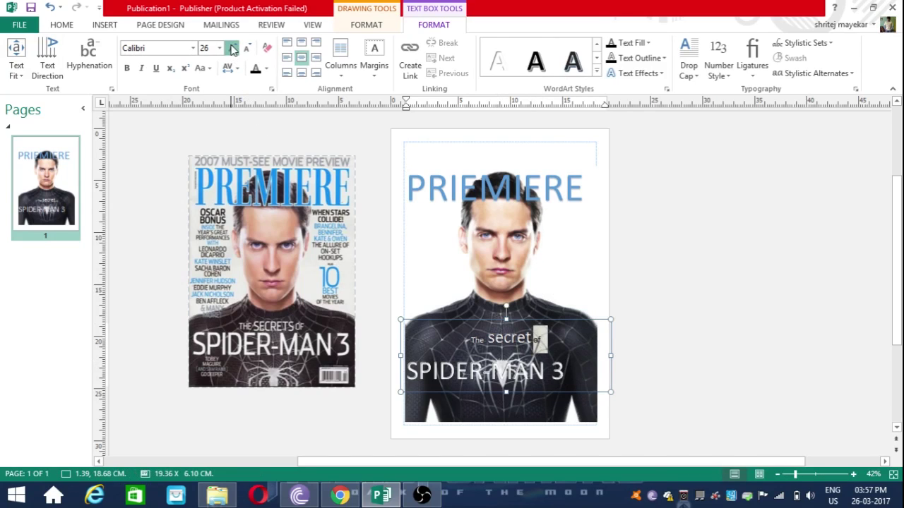
click(233, 48)
click(233, 48)
click(233, 48)
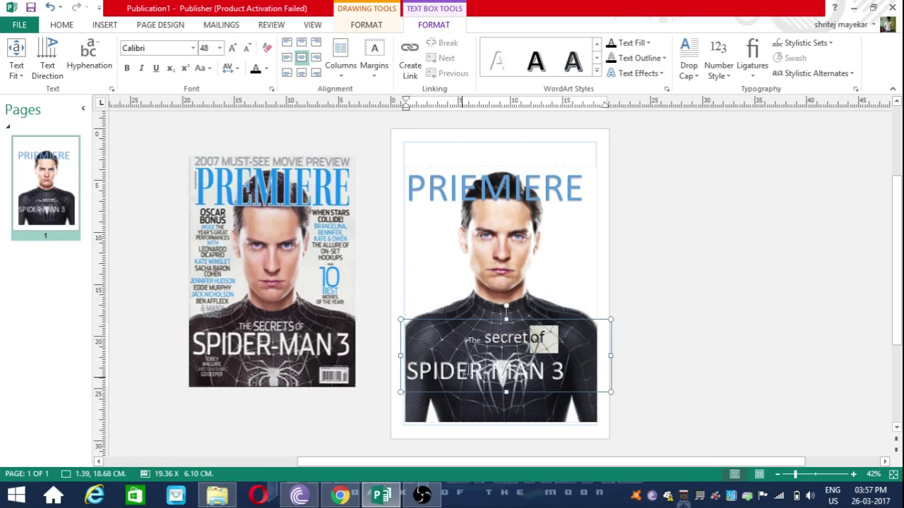
drag(483, 340, 468, 340)
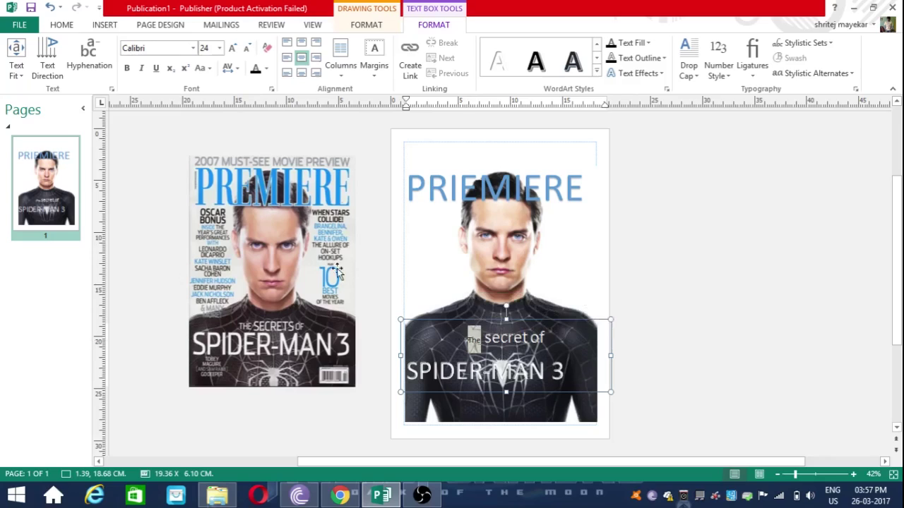
click(234, 49)
click(236, 50)
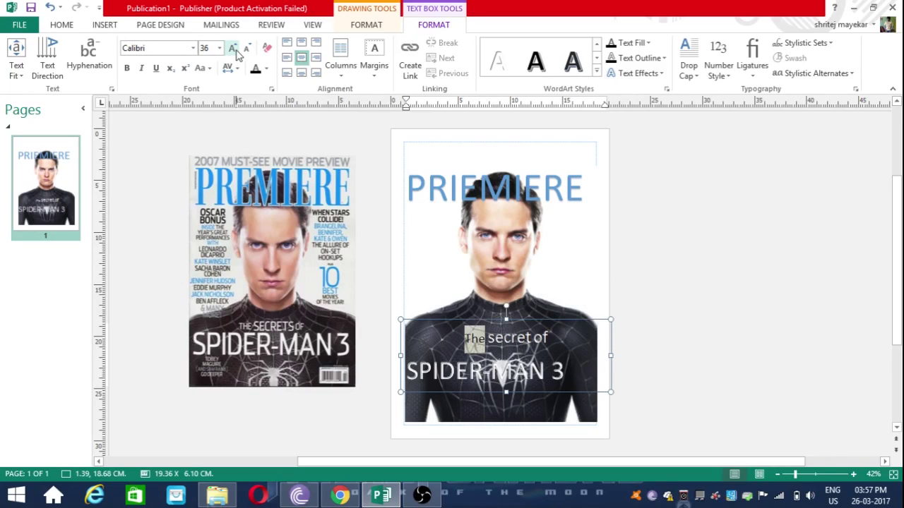
Step: Center the SPIDER-MAN 3 line within the chest caption's text box
click(500, 356)
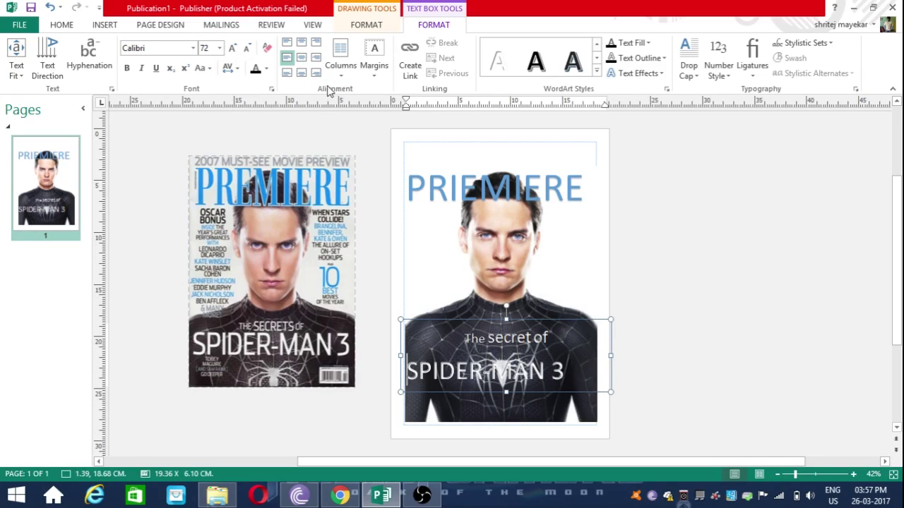
click(301, 57)
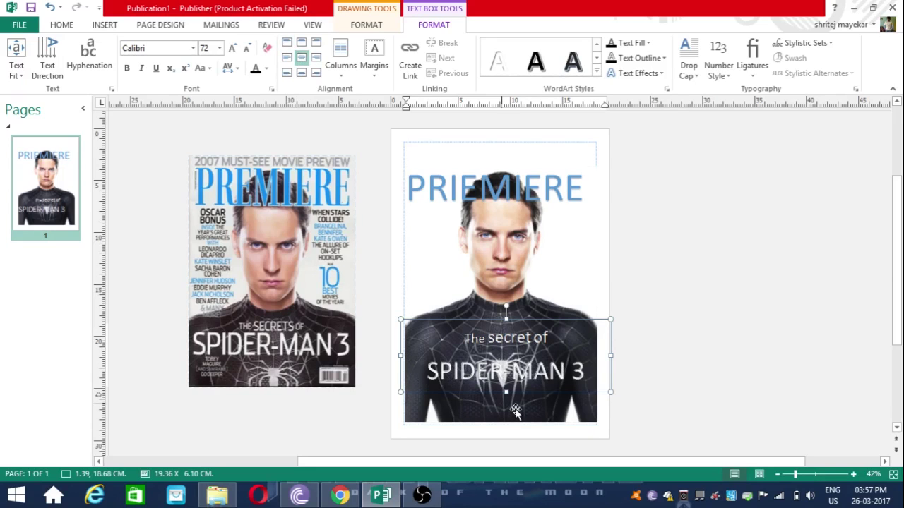
click(566, 292)
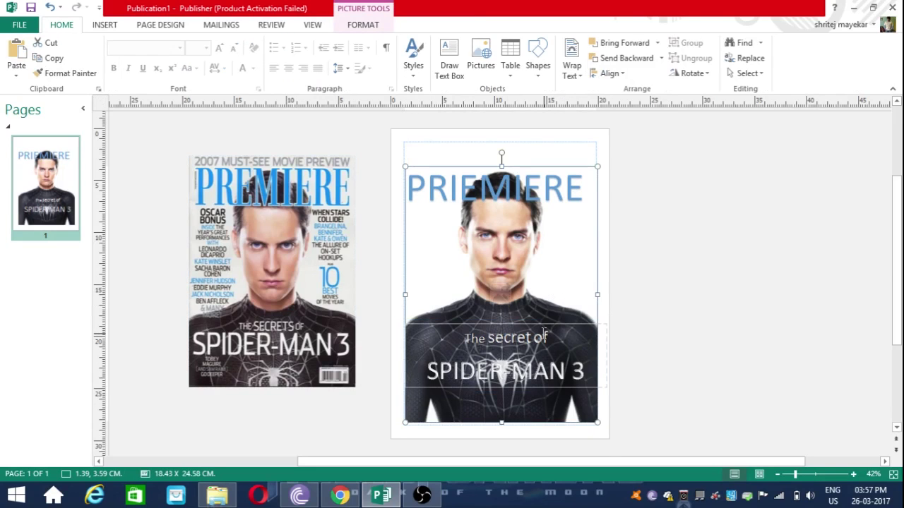
Step: Draw a text box about 5.6 x 3.3 cm to the left of the face, just below the title
scroll(554, 311, up, 1)
scroll(543, 333, up, 6)
scroll(543, 338, down, 7)
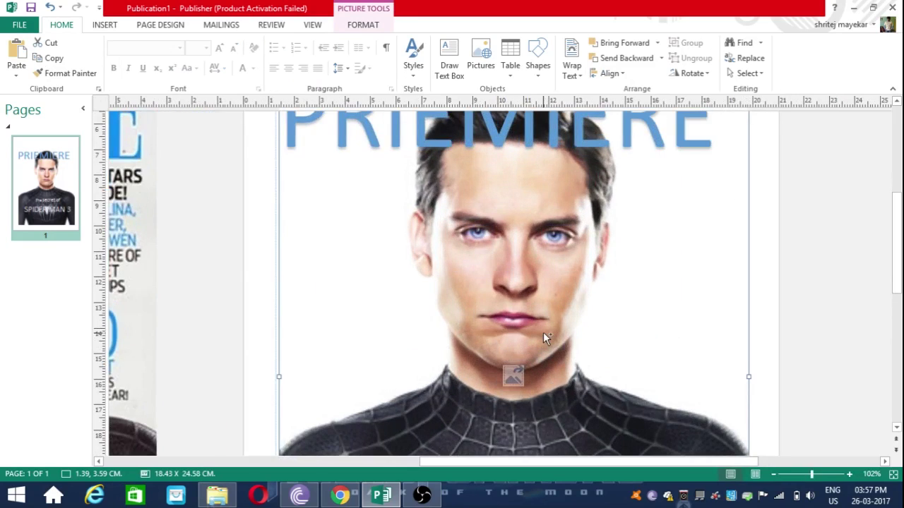
scroll(543, 331, up, 3)
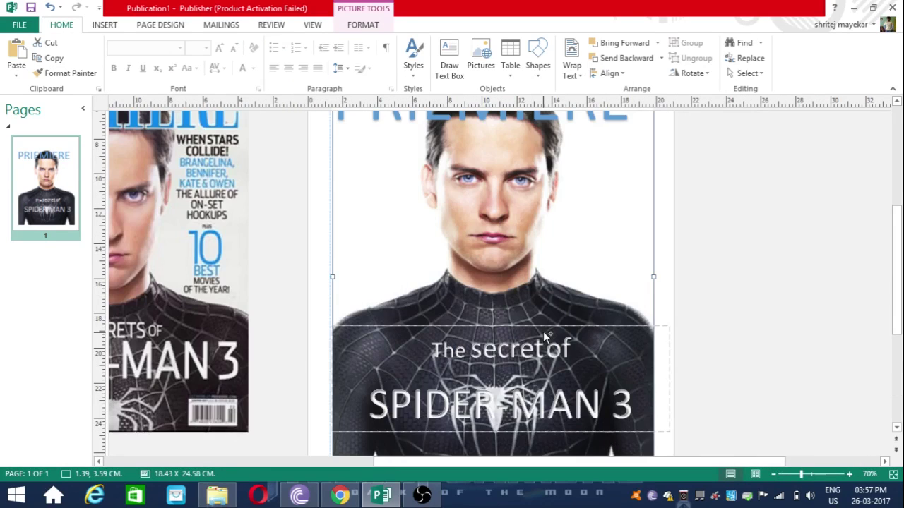
scroll(543, 332, down, 2)
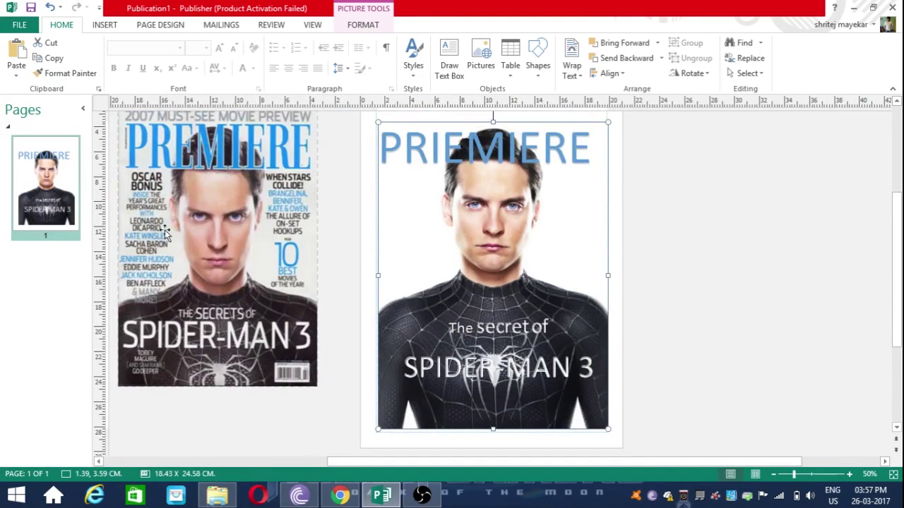
click(216, 245)
click(449, 58)
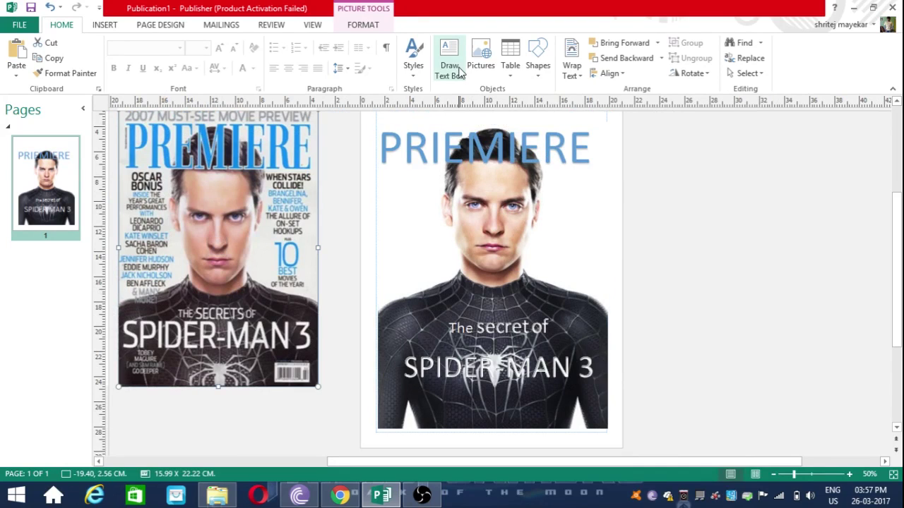
drag(385, 180, 462, 229)
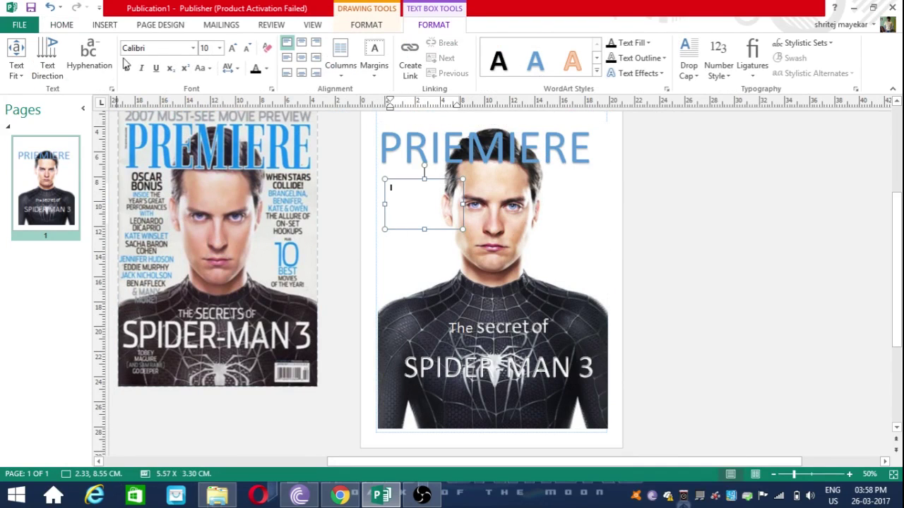
Step: Fill the new text box with Oscar and bonus on two lines at font size 18
click(220, 48)
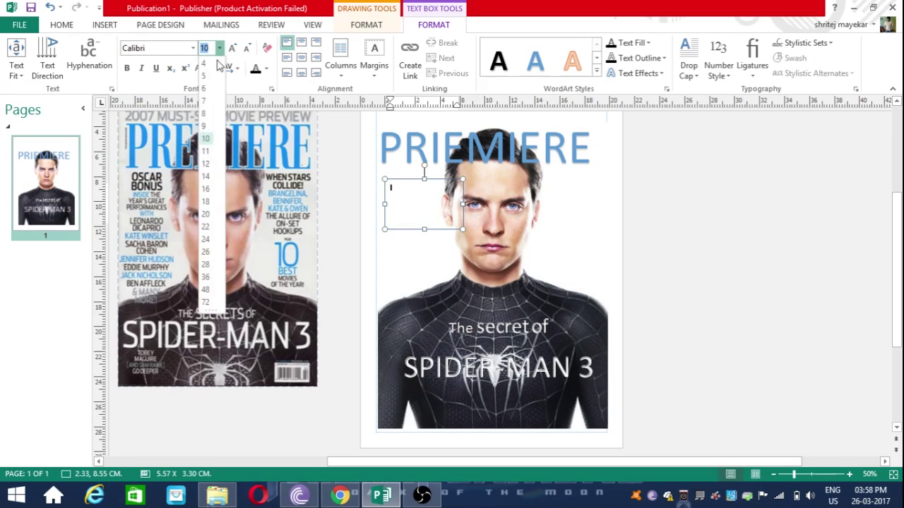
click(206, 201)
text(os)
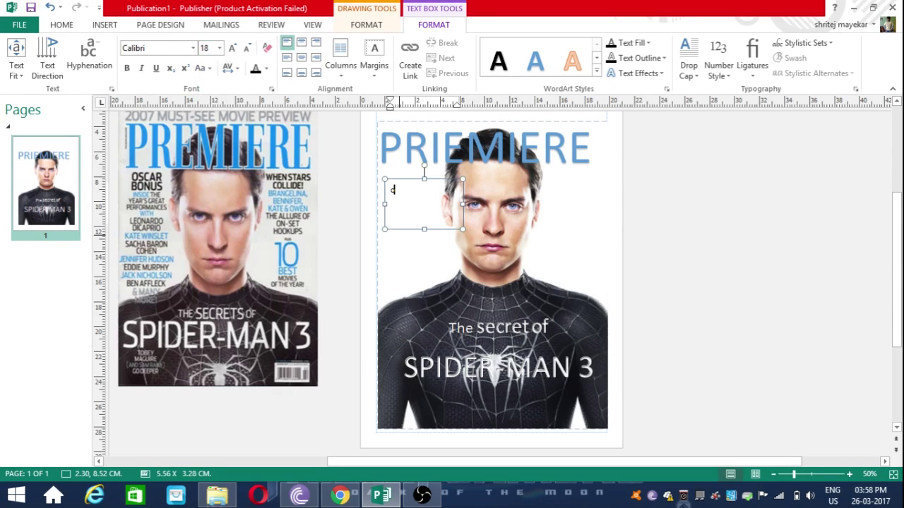
text(car)
text(bonus)
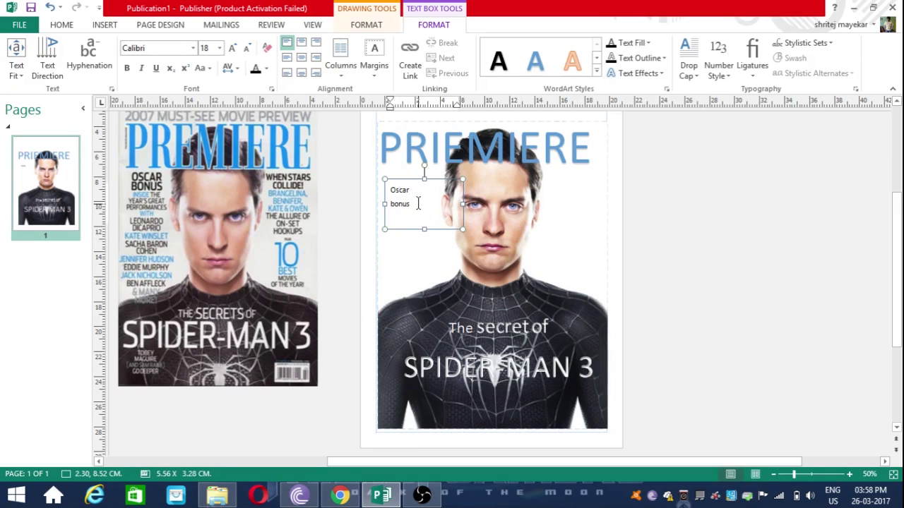
Step: Align the Oscar bonus text middle-left in its box and increase its font size to 26
drag(412, 206, 390, 185)
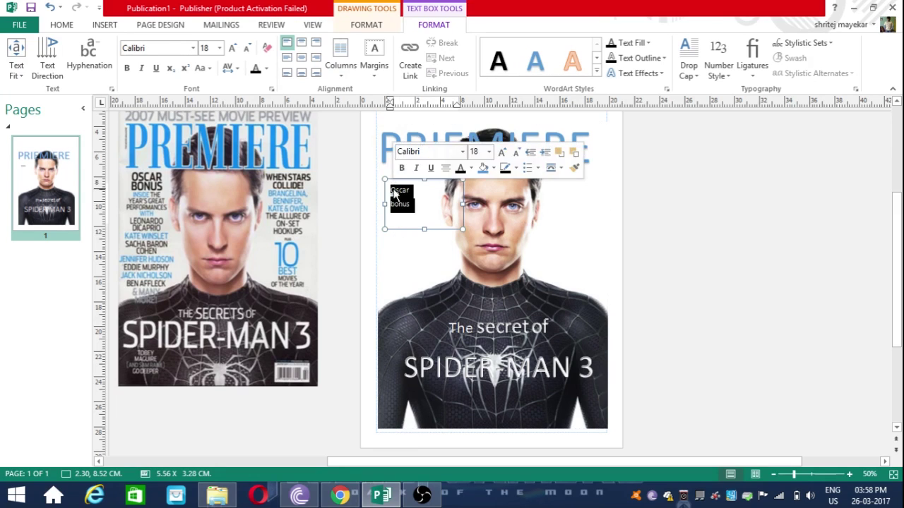
click(286, 57)
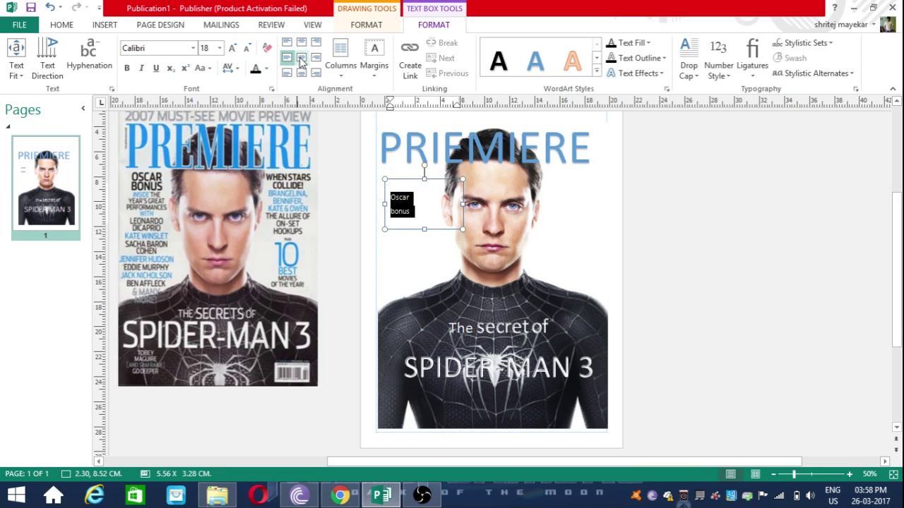
click(286, 42)
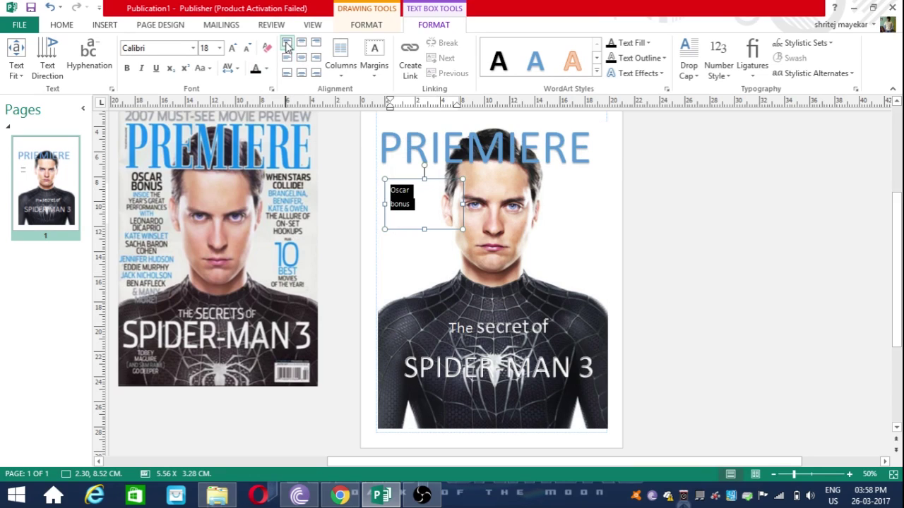
click(287, 57)
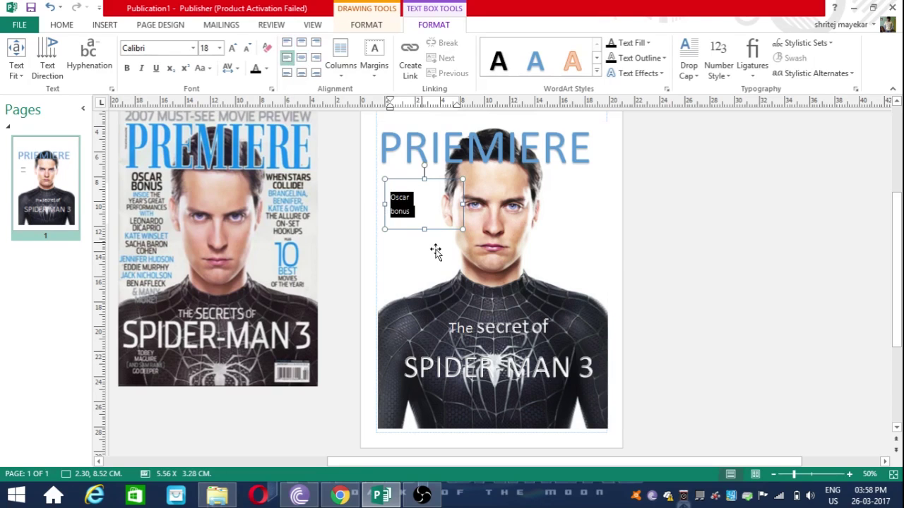
click(232, 48)
click(232, 48)
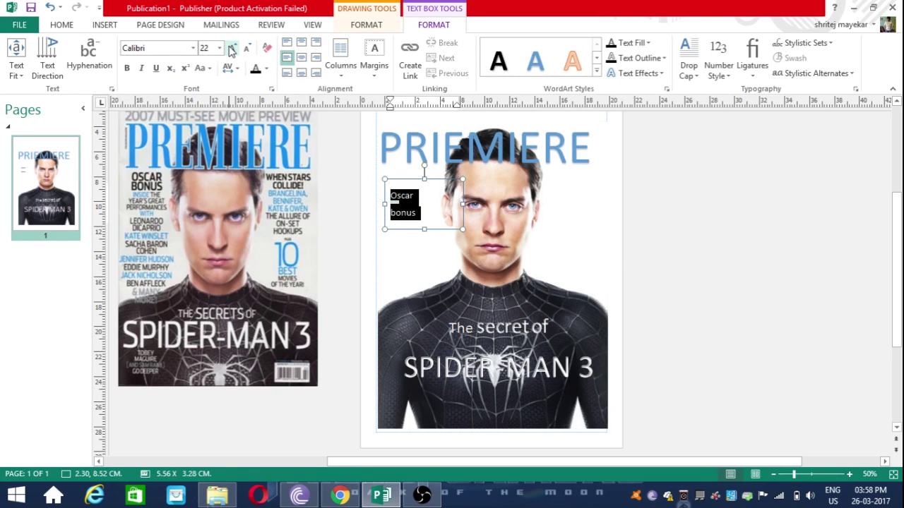
click(232, 48)
click(231, 48)
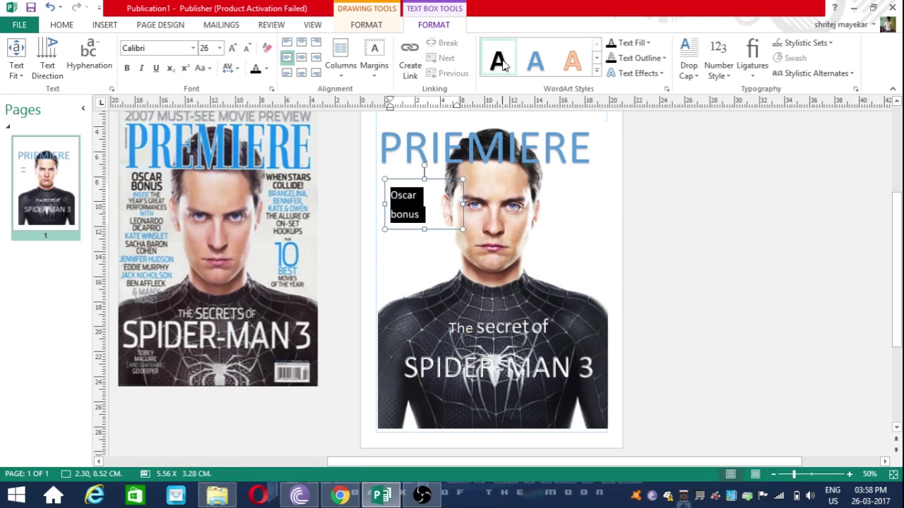
click(488, 280)
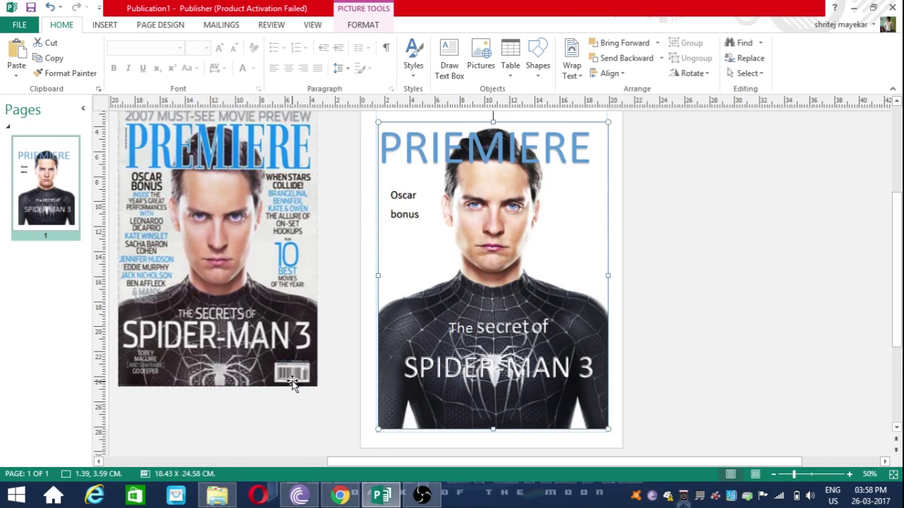
scroll(293, 382, down, 1)
scroll(292, 382, up, 2)
scroll(293, 382, down, 1)
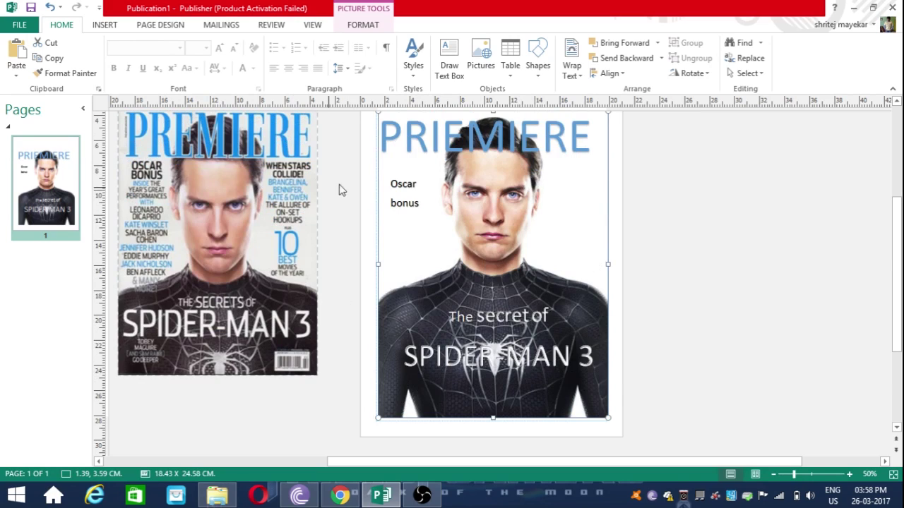
scroll(247, 229, up, 1)
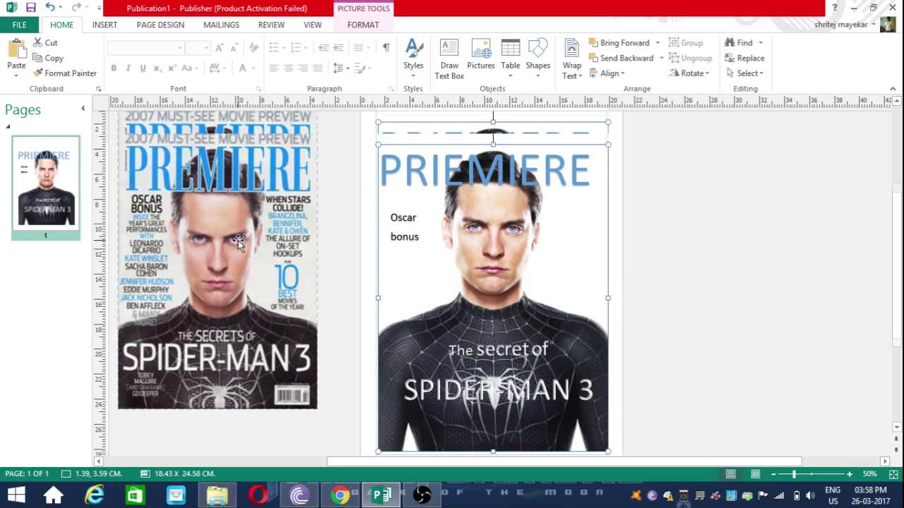
click(421, 495)
mouse_move(388, 496)
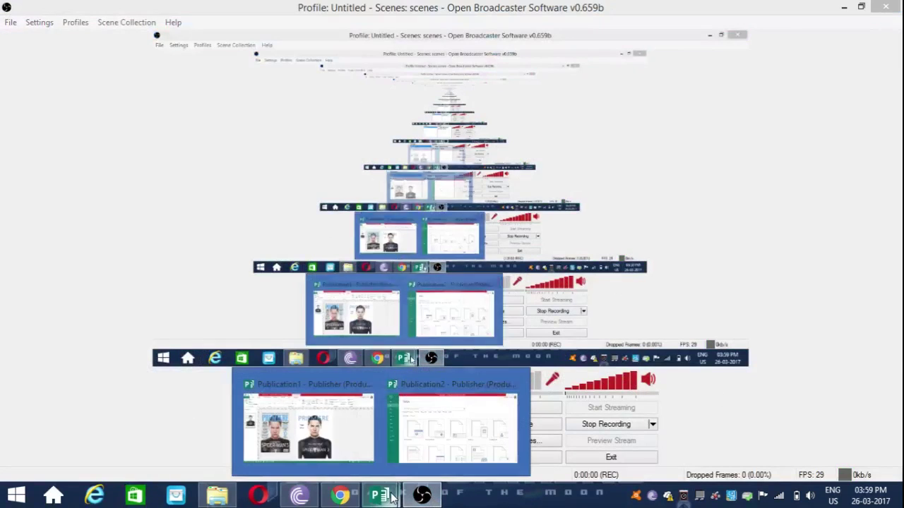
Step: Switch to the Publication2 window and look through the built-in and featured template galleries
click(415, 451)
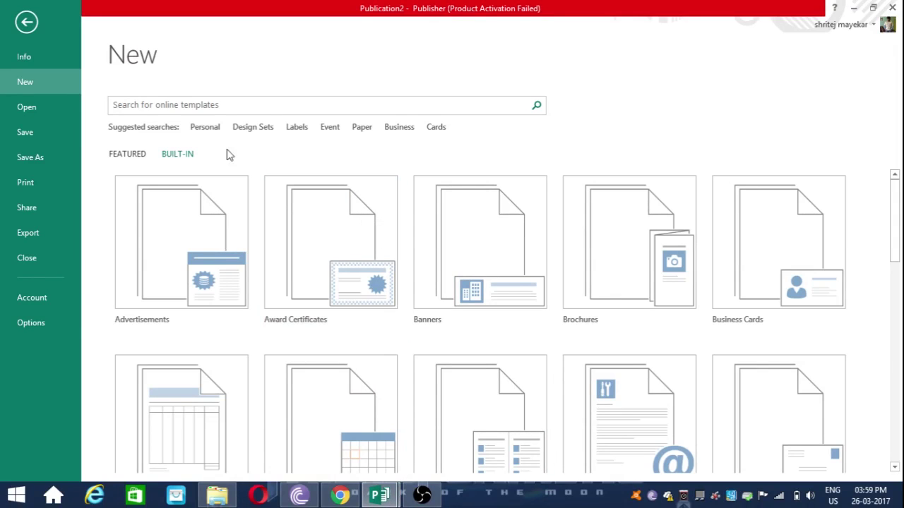
scroll(515, 319, down, 3)
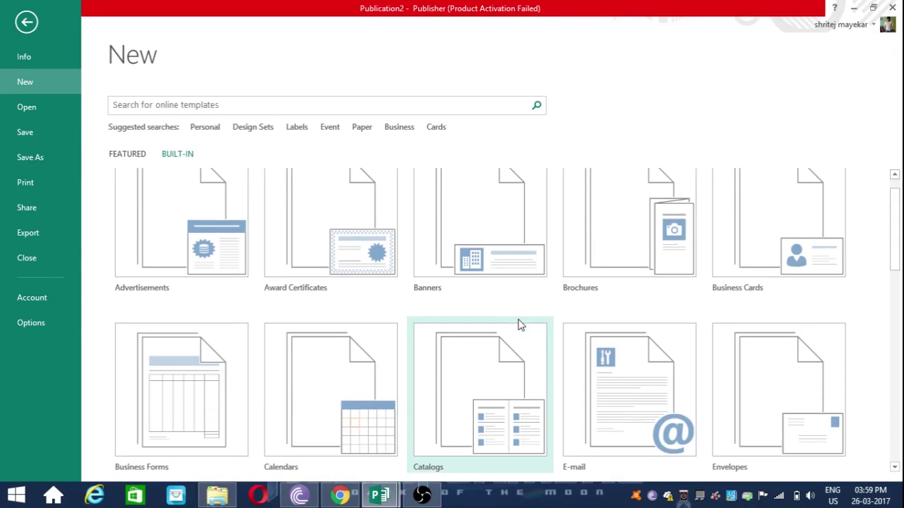
scroll(323, 293, up, 2)
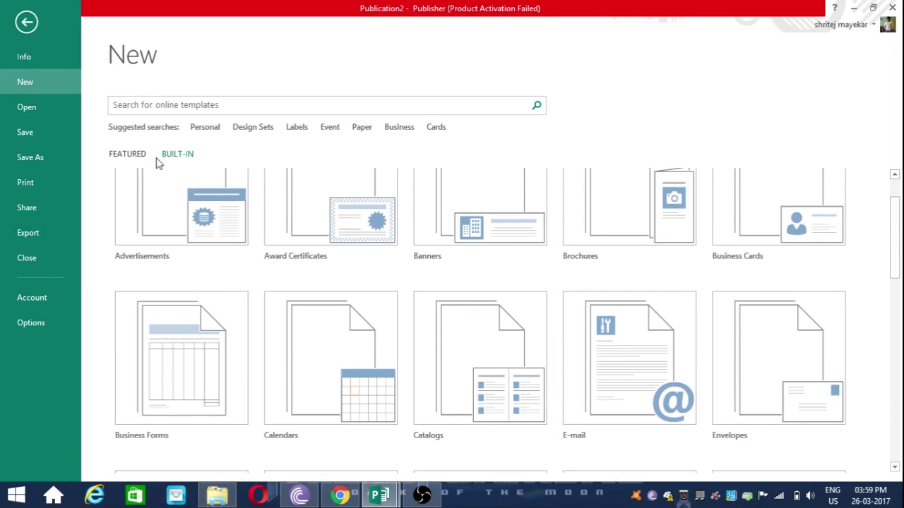
click(129, 158)
scroll(343, 332, down, 2)
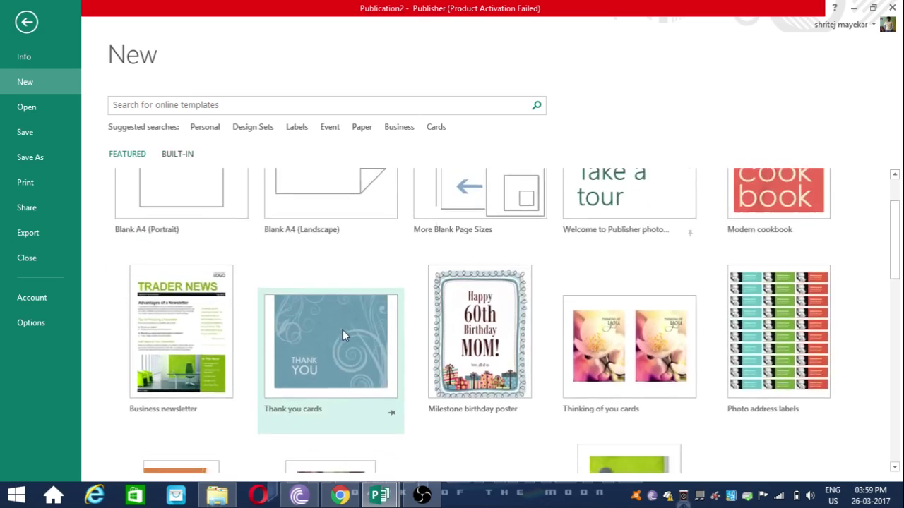
scroll(342, 334, up, 3)
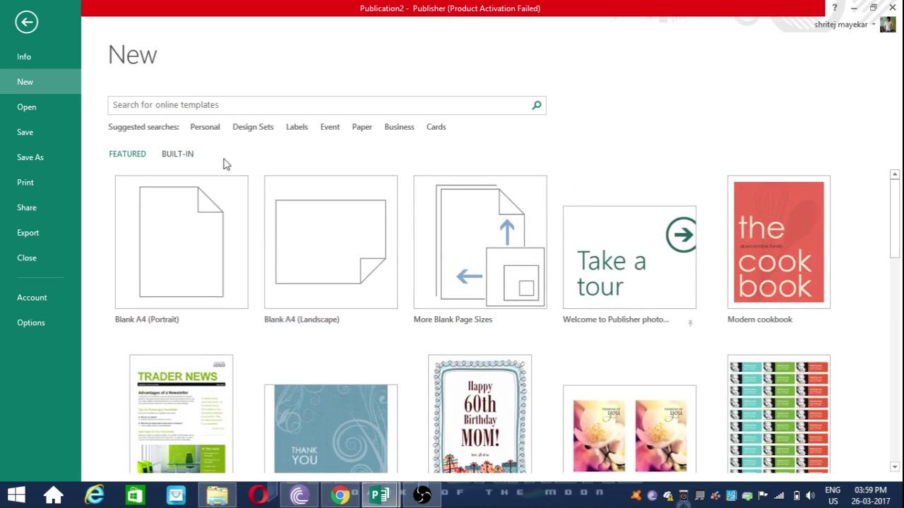
Step: Open the Newsletters category from the built-in templates
click(194, 156)
scroll(548, 319, down, 5)
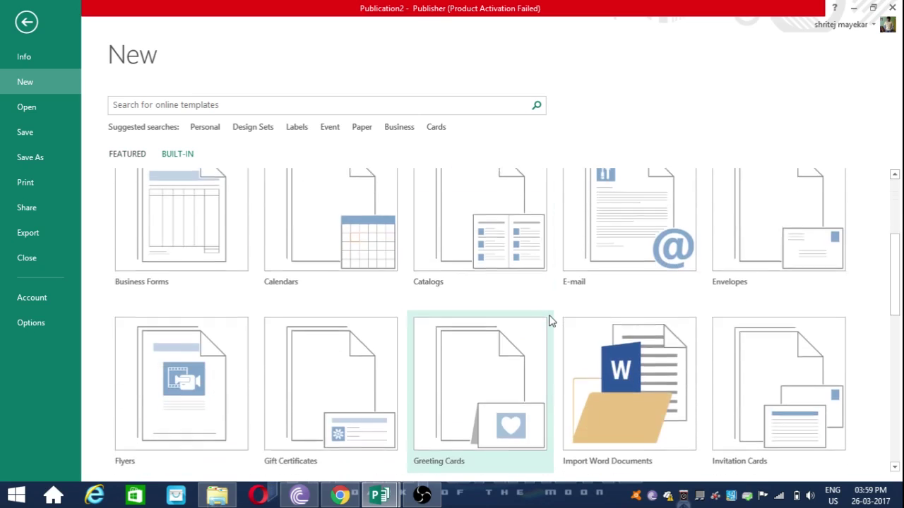
scroll(608, 302, down, 1)
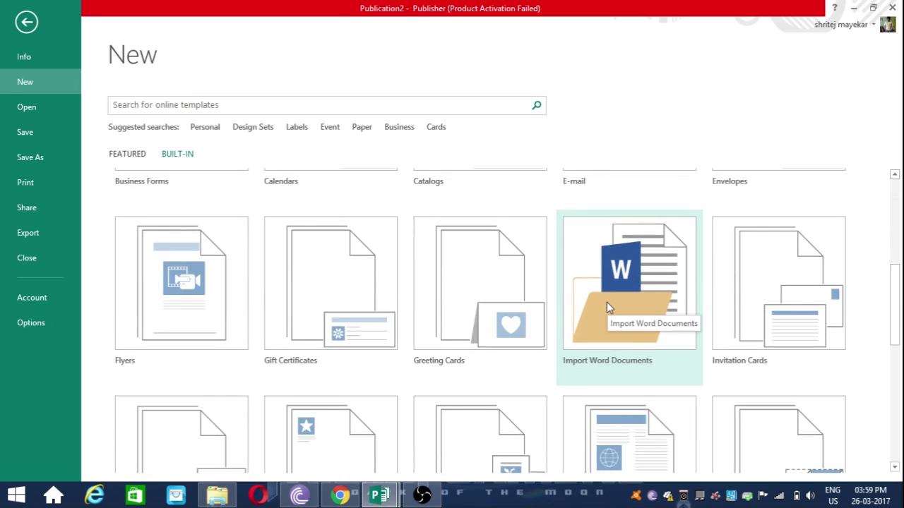
scroll(644, 375, down, 2)
click(644, 373)
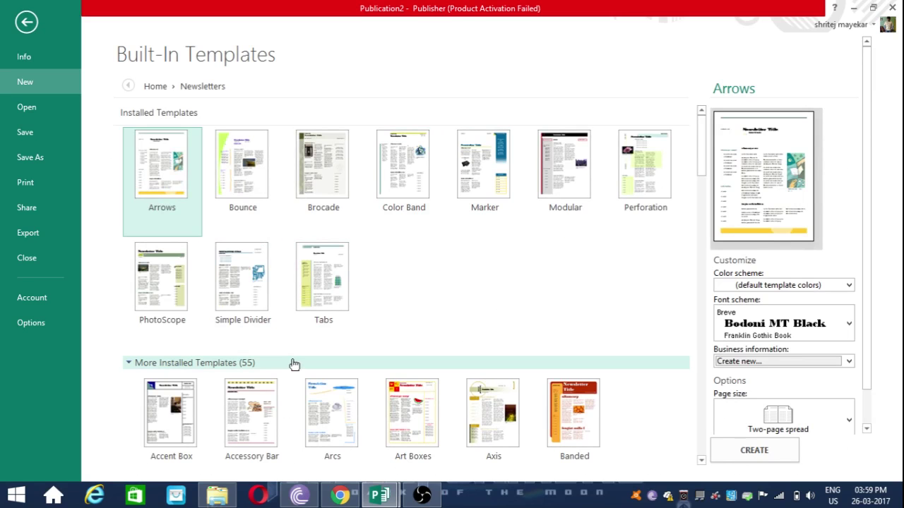
Step: Browse the installed newsletter designs and select the Mobile template
scroll(392, 427, down, 3)
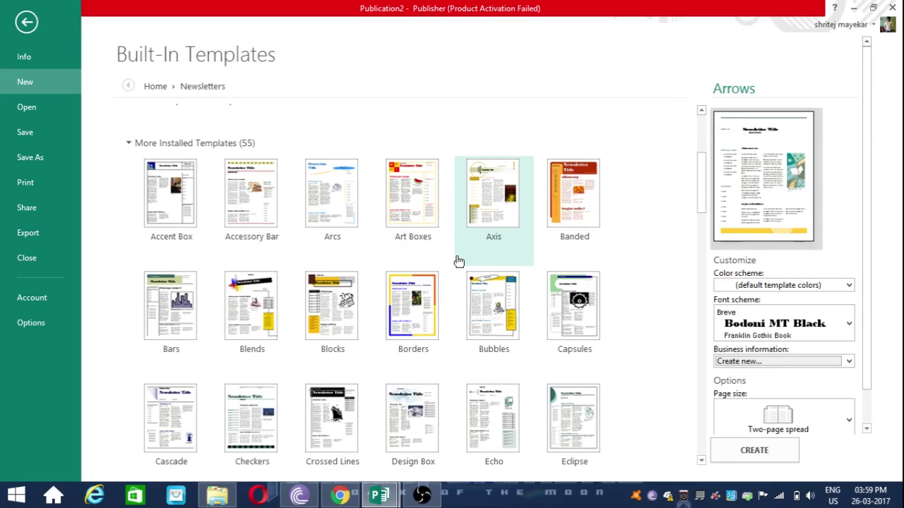
scroll(459, 261, up, 3)
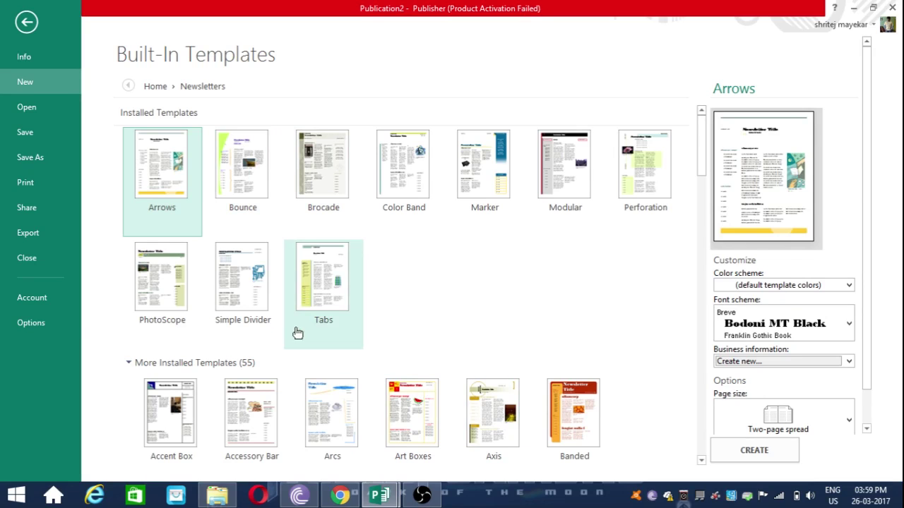
scroll(476, 397, down, 6)
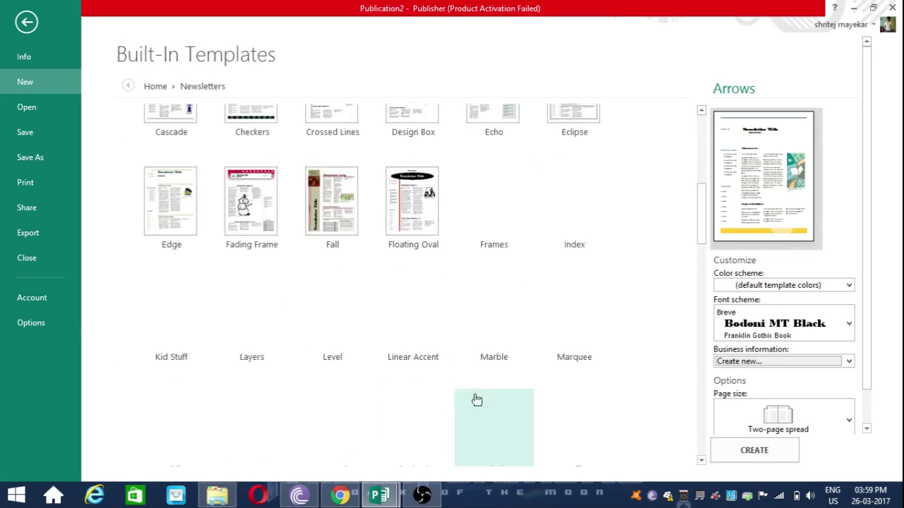
scroll(419, 359, down, 2)
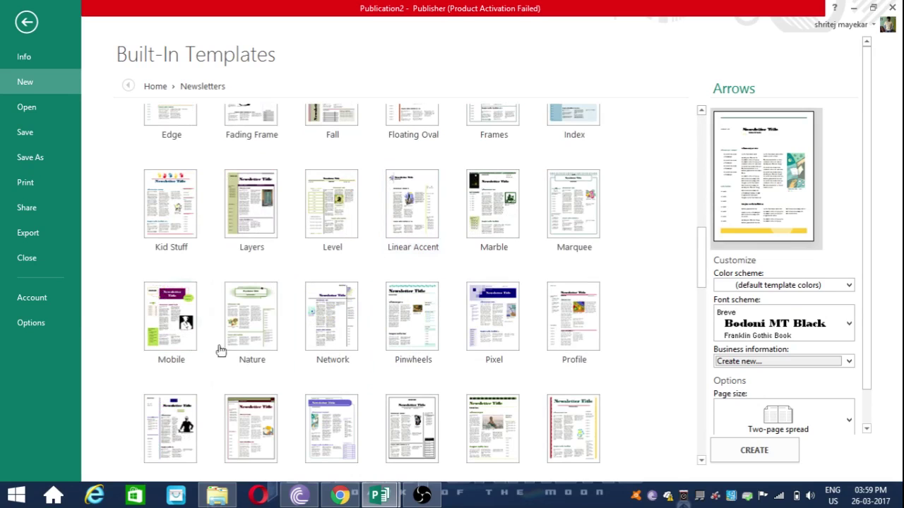
click(175, 320)
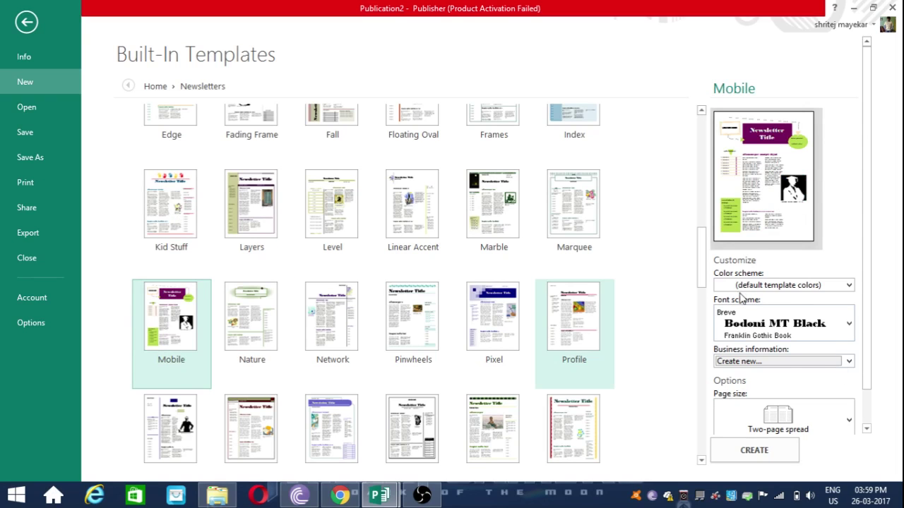
Step: Keep the default template colors, set the page size to Two-page spread and create the Mobile newsletter
click(784, 286)
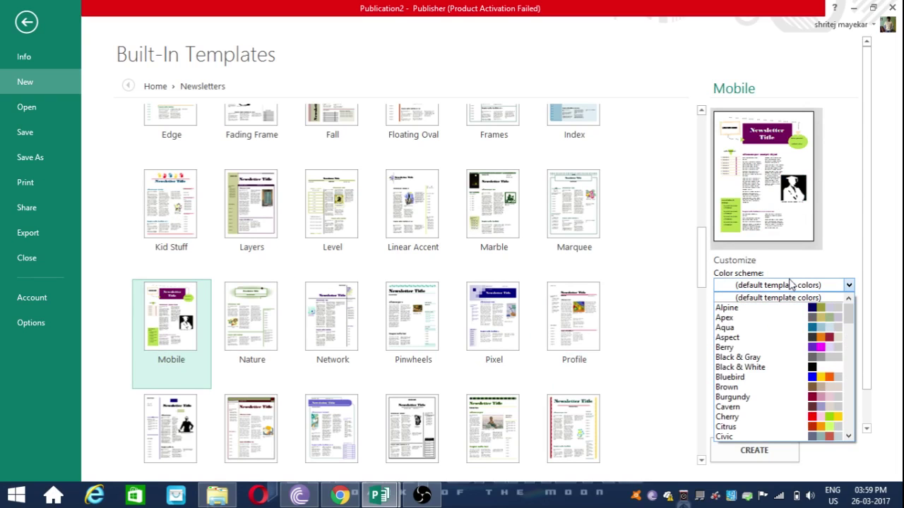
key(Escape)
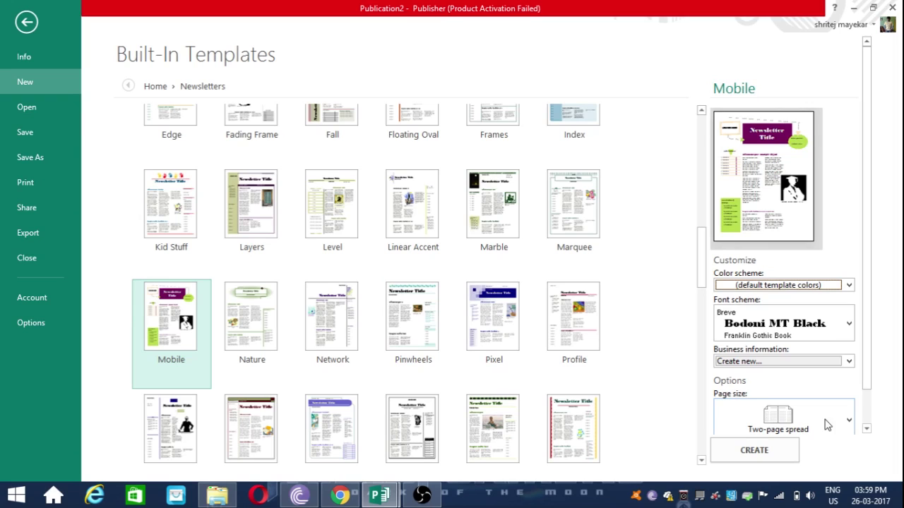
click(849, 420)
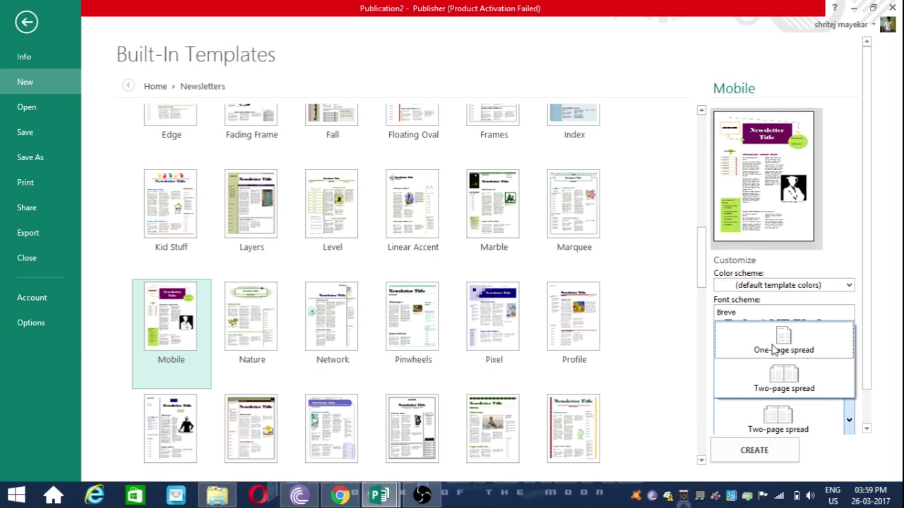
click(773, 347)
click(835, 426)
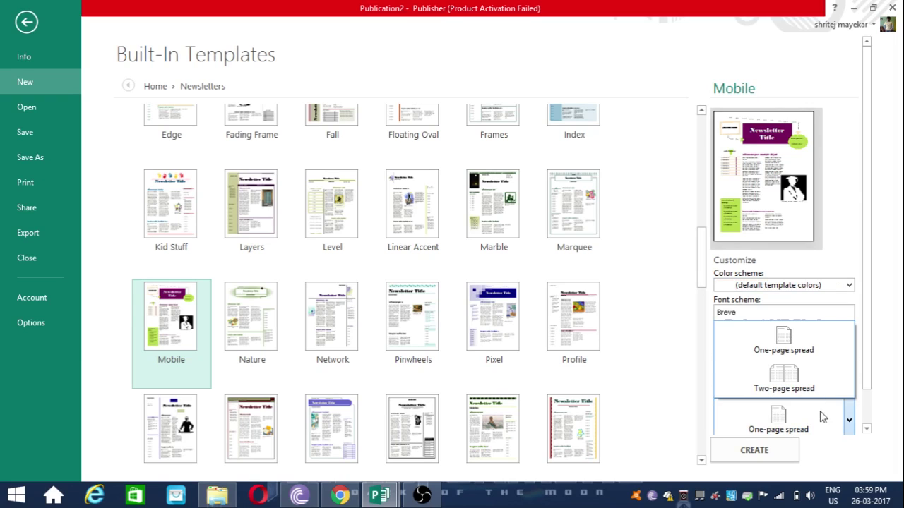
click(798, 382)
click(768, 458)
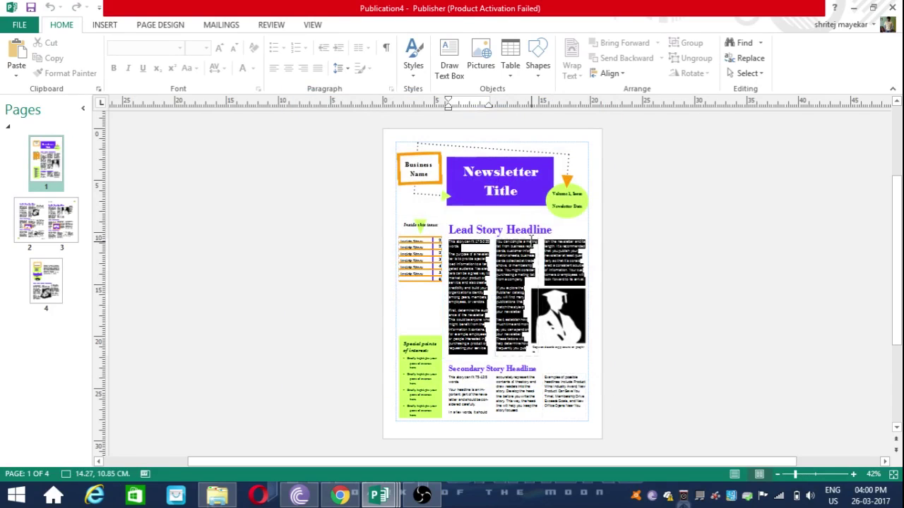
Step: Examine the newsletter's first page and the spread of pages 2 and 3, including the story text boxes and the title placeholder
click(469, 311)
click(535, 379)
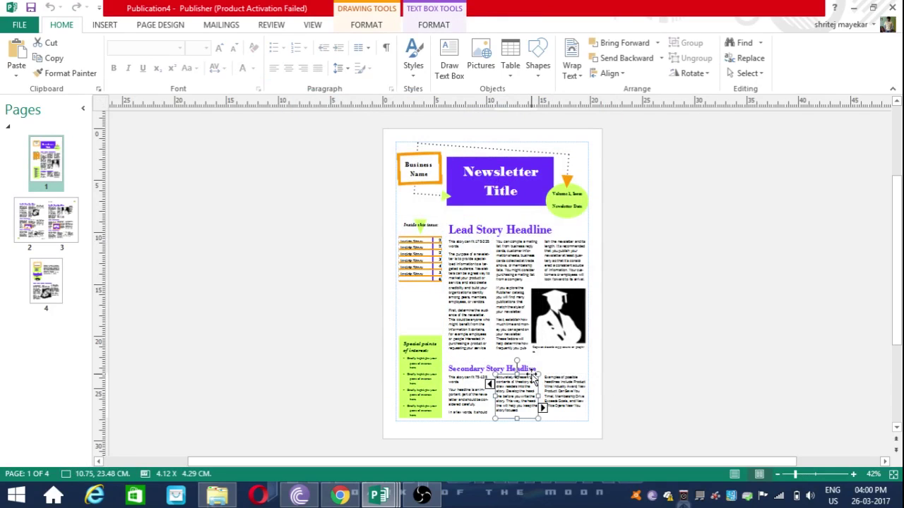
click(46, 222)
click(43, 148)
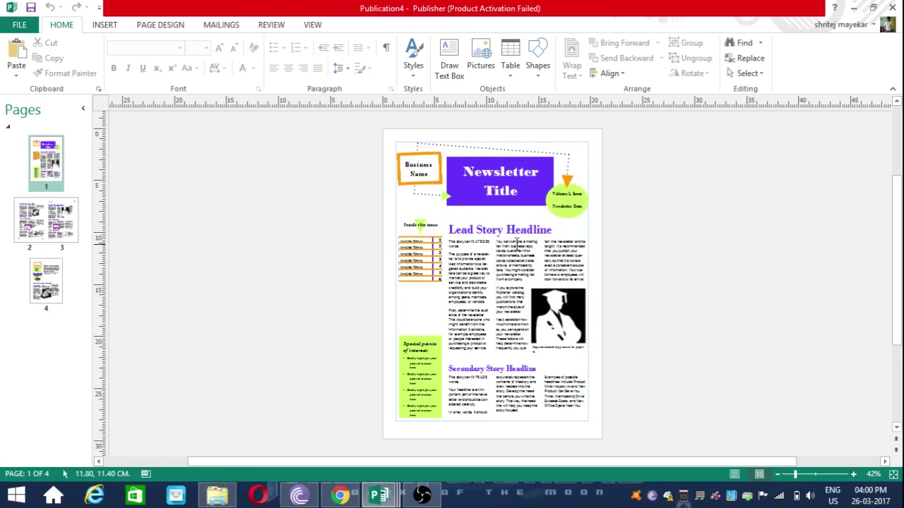
click(51, 226)
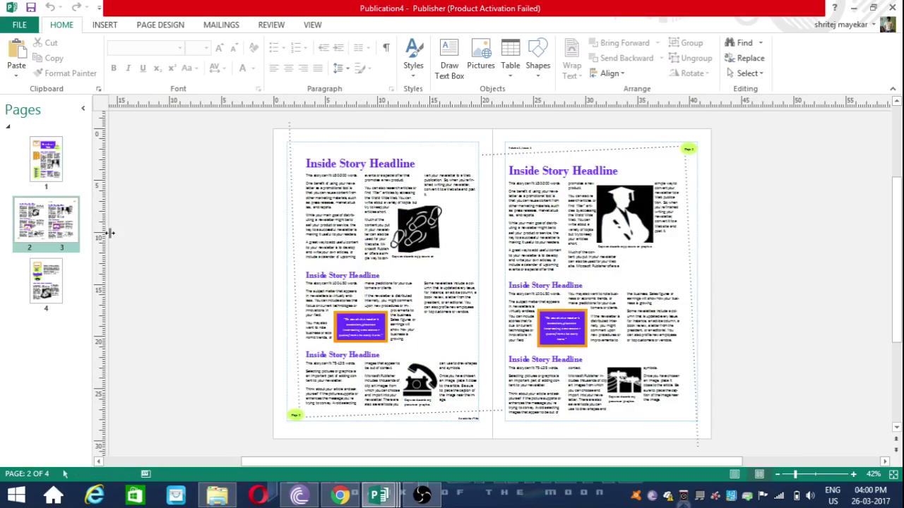
click(48, 172)
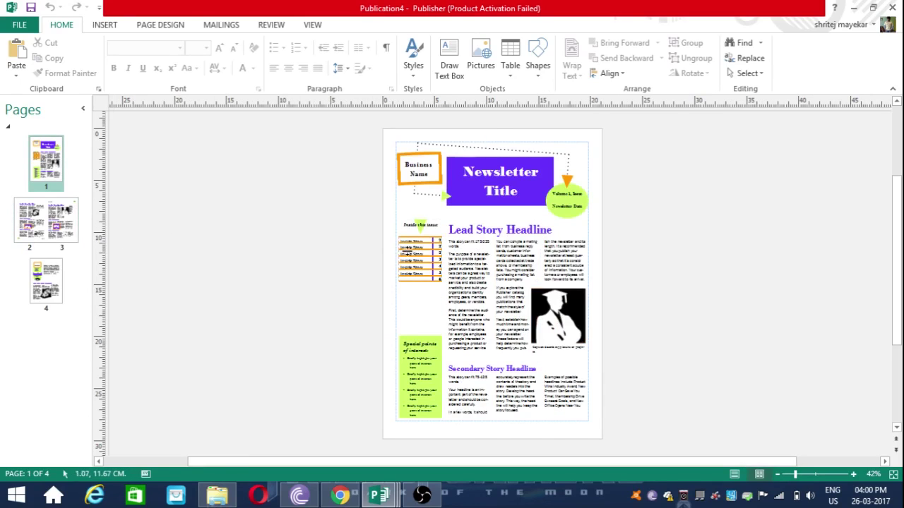
click(489, 293)
key(ctrl+a)
triple_click(488, 171)
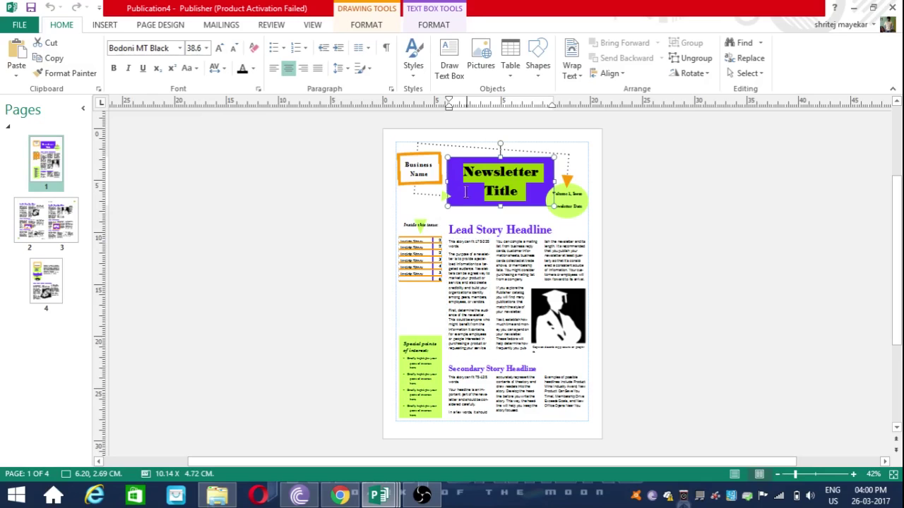
click(46, 223)
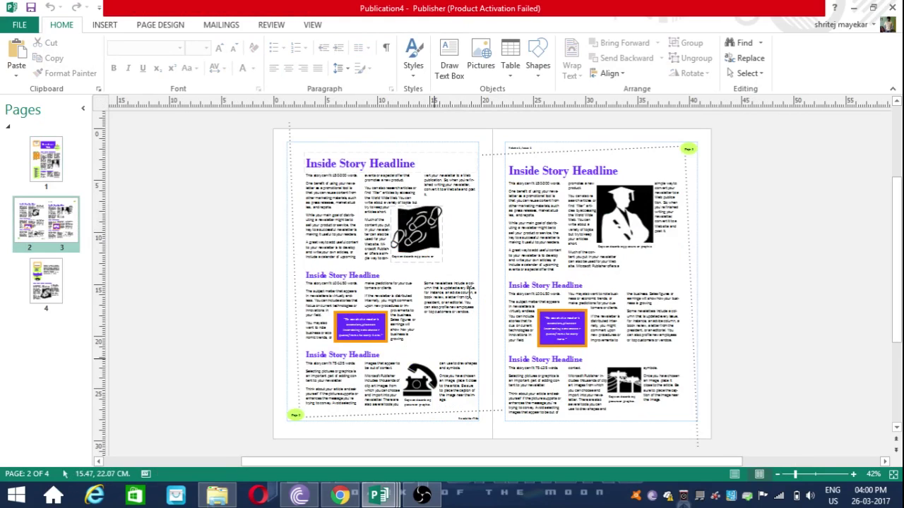